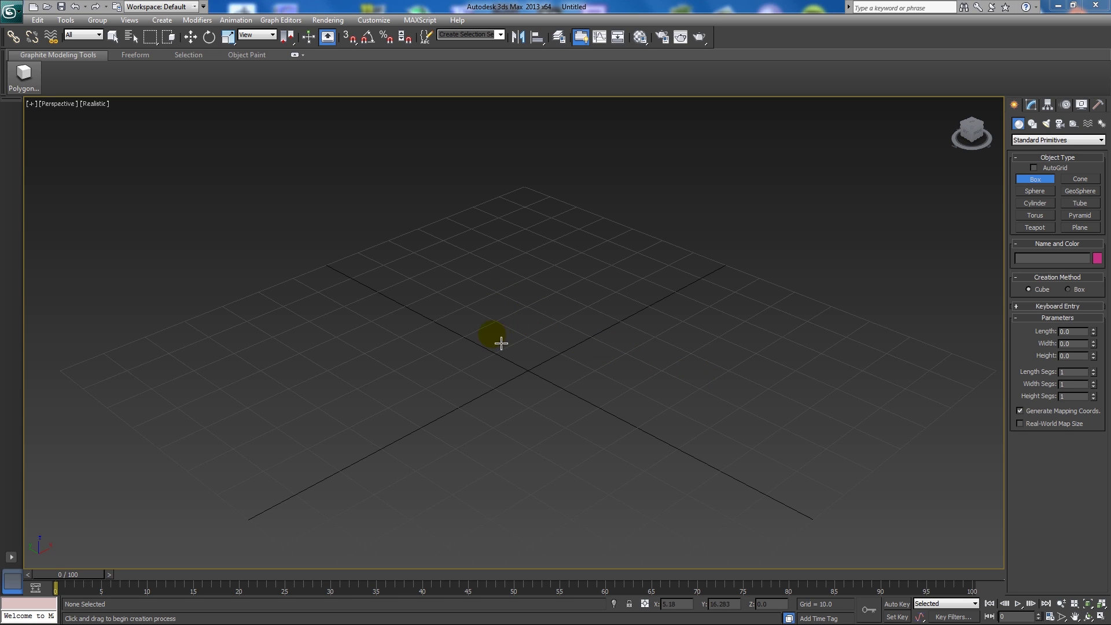
Step: Draw a cube about 30.866 units per side from the grid origin in the Perspective view
{"action": "middle_click_drag", "start_coordinate": [541, 345], "coordinate": [526, 313]}
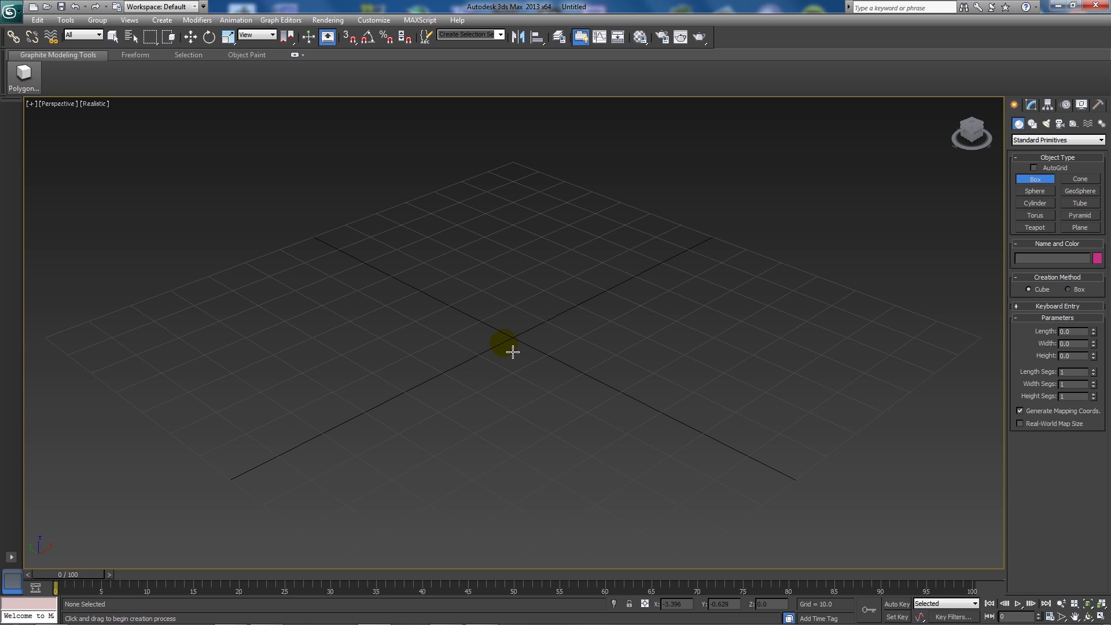
{"action": "left_click_drag", "start_coordinate": [520, 347], "coordinate": [566, 376]}
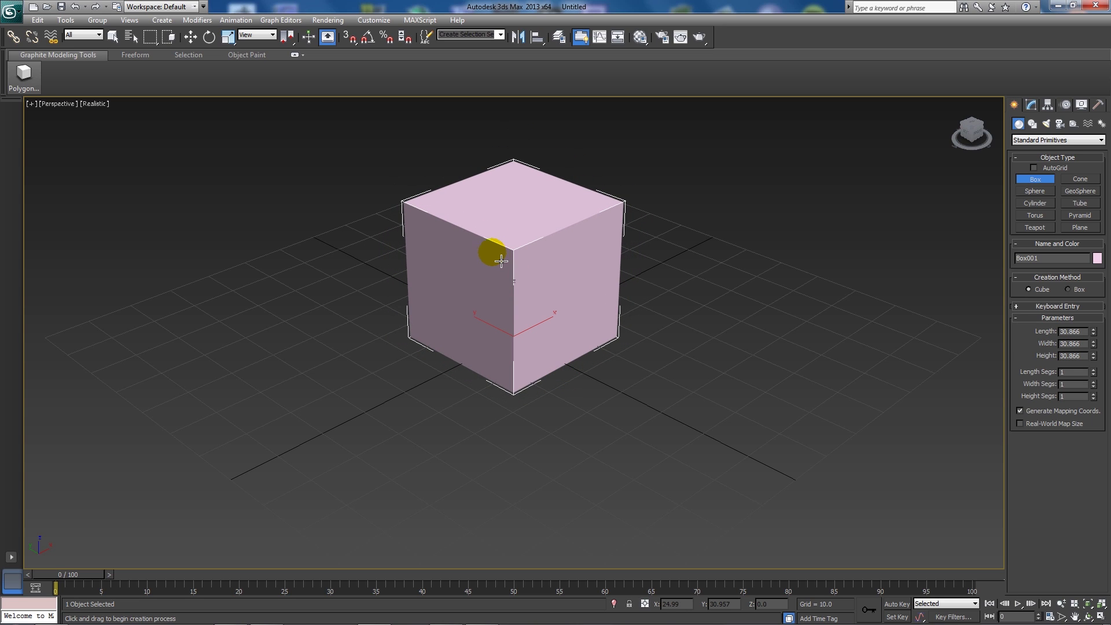
{"action": "right_click", "coordinate": [435, 277]}
Step: Convert the cube to an Editable Poly and add an Unwrap UVW modifier
{"action": "right_click", "coordinate": [523, 257]}
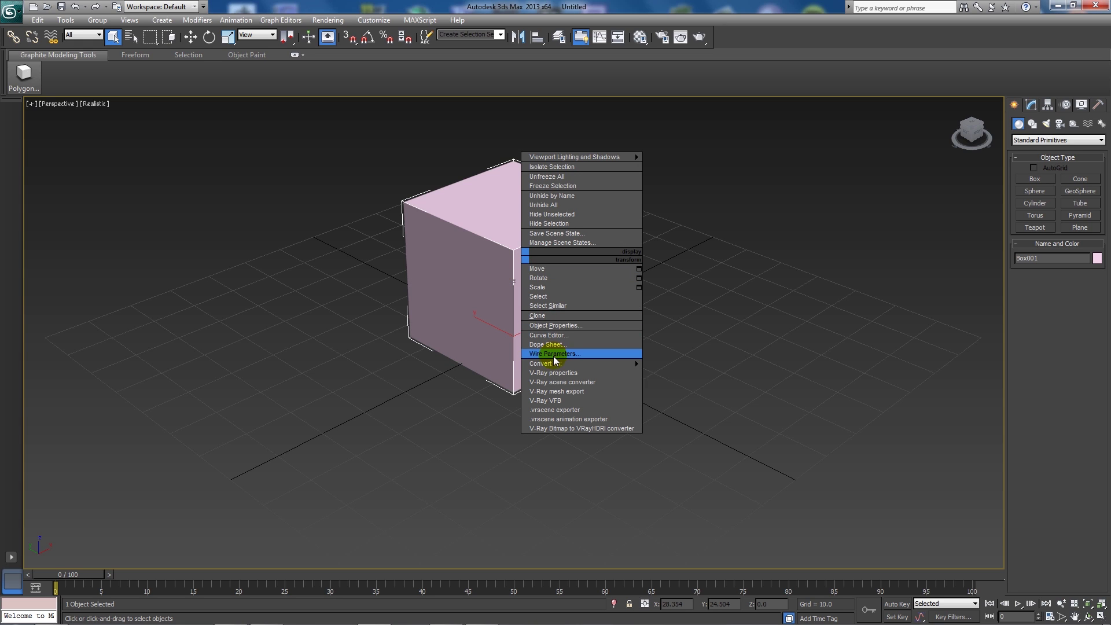
{"action": "mouse_move", "coordinate": [637, 365]}
{"action": "left_click", "coordinate": [674, 373]}
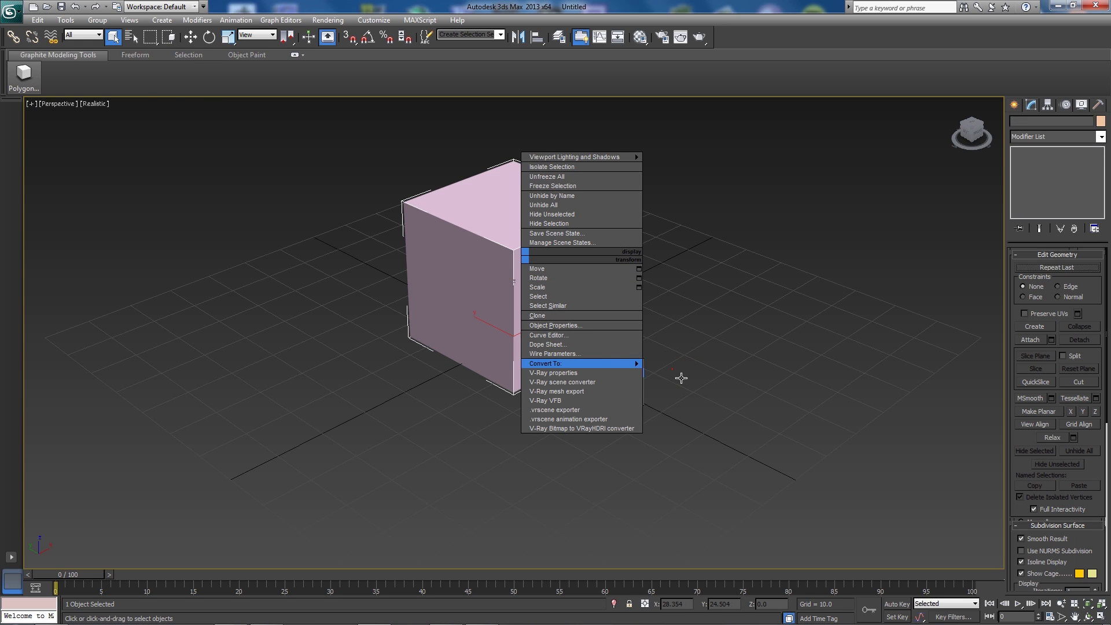
{"action": "left_click", "coordinate": [1042, 136]}
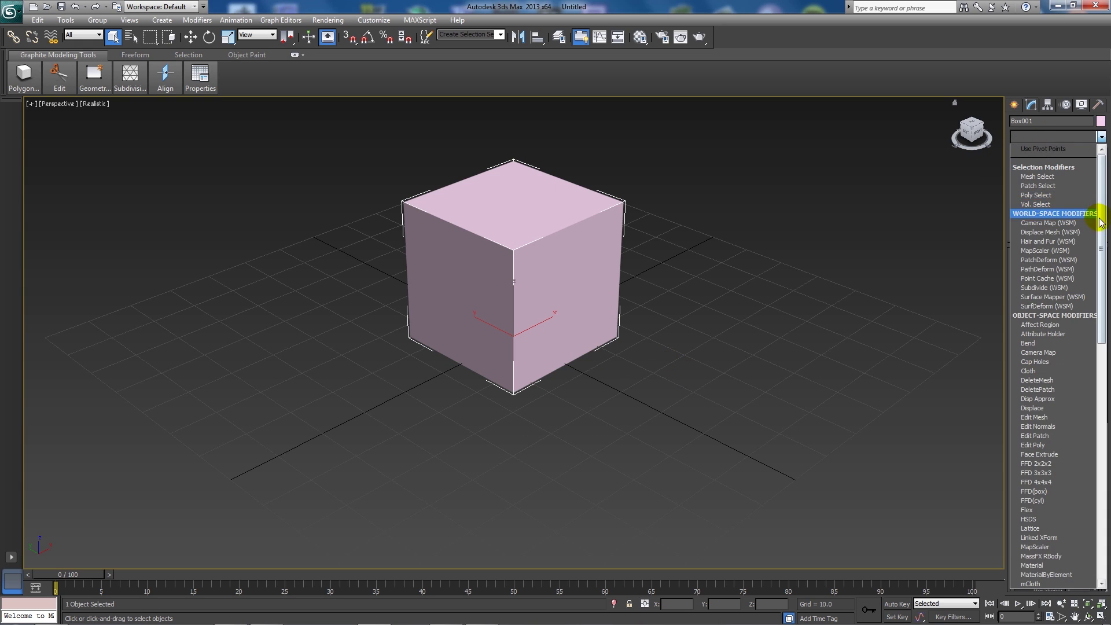
{"action": "left_click_drag", "start_coordinate": [1100, 222], "coordinate": [1106, 501]}
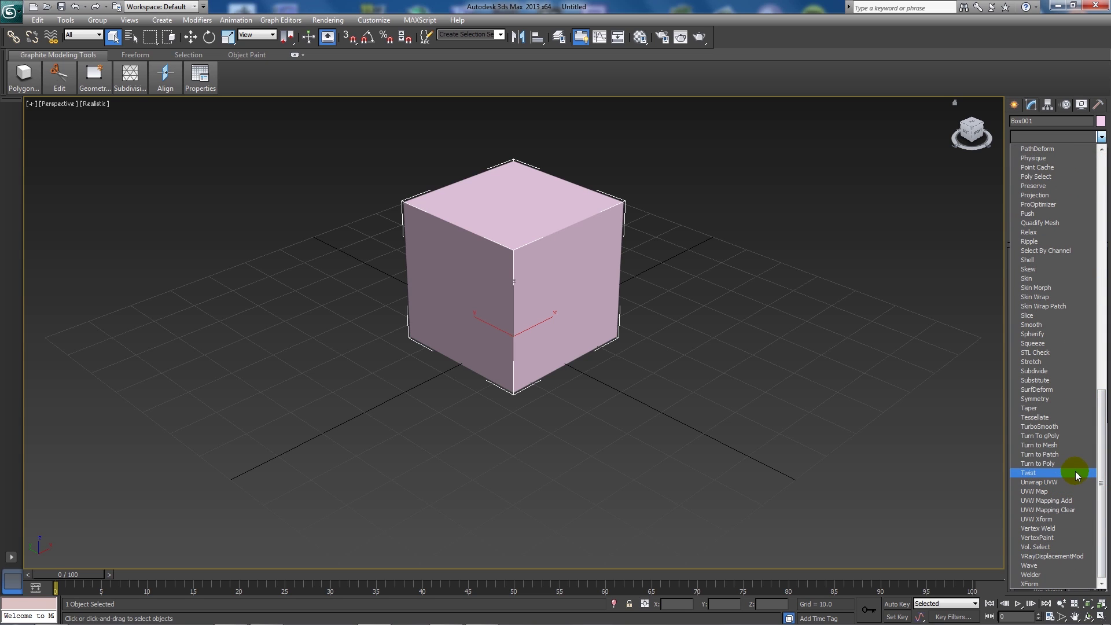
{"action": "left_click", "coordinate": [1049, 484]}
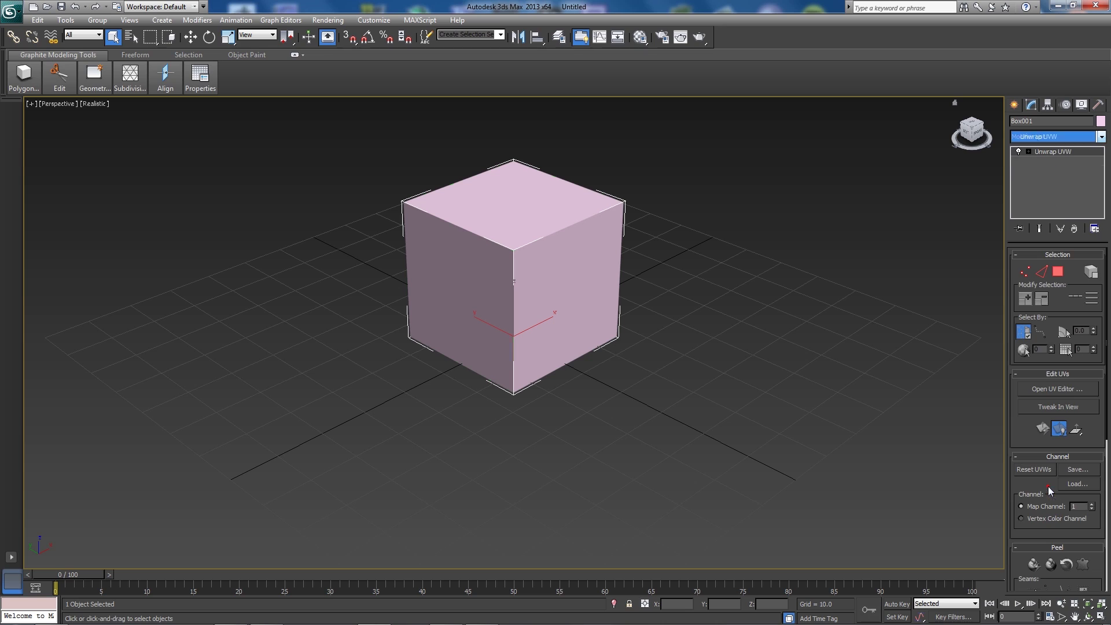
Step: Put Unwrap UVW at the Face sub-object level and open the Edit UVWs editor
{"action": "middle_click_drag", "start_coordinate": [611, 240], "coordinate": [612, 287]}
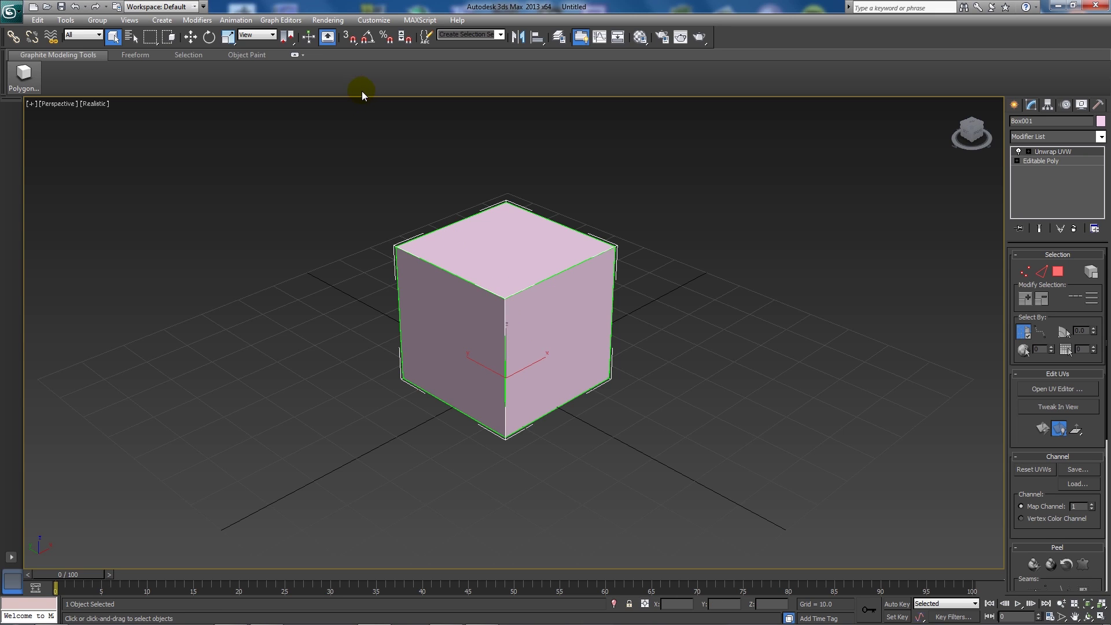
{"action": "left_click", "coordinate": [1028, 152]}
{"action": "left_click", "coordinate": [1045, 179]}
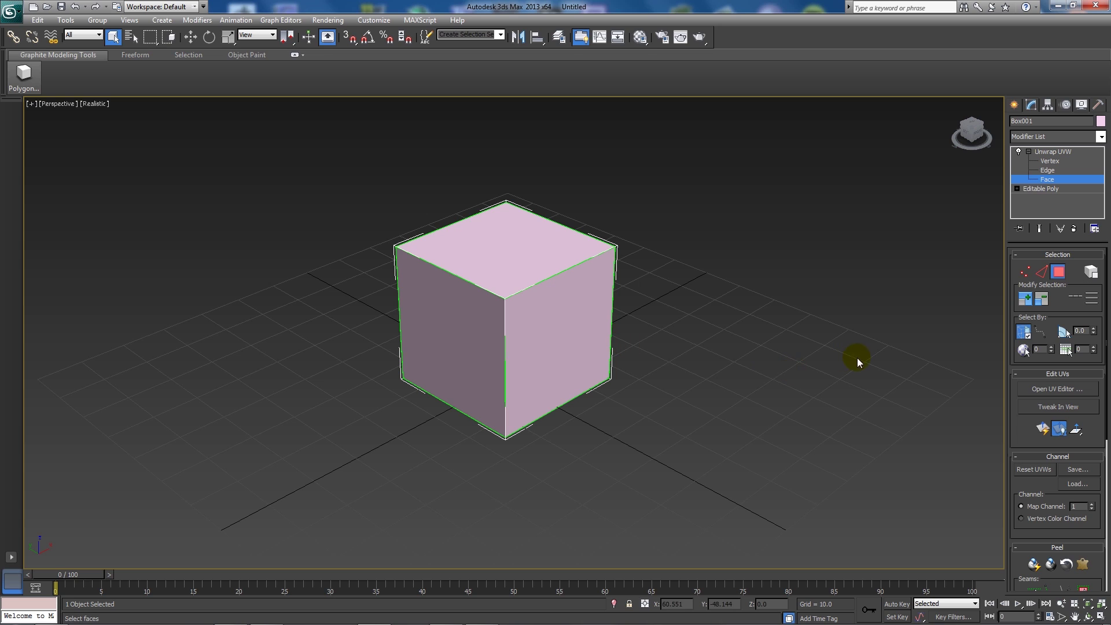
{"action": "left_click", "coordinate": [1052, 388]}
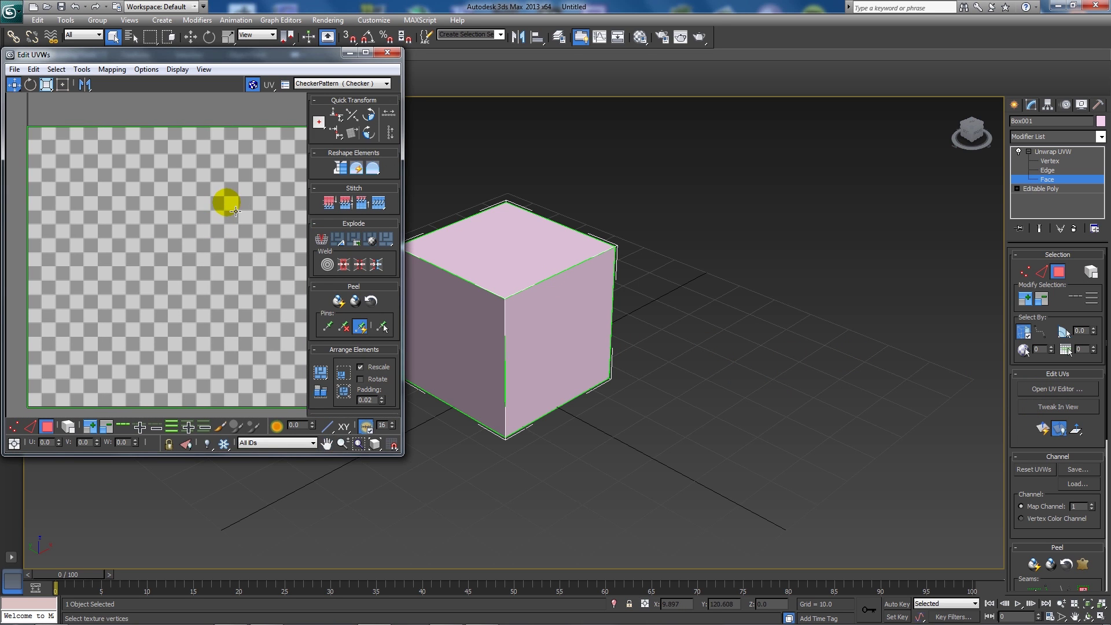
Step: Select all the cube's faces and reposition the cube in the viewport
{"action": "scroll", "coordinate": [235, 211], "scroll_direction": "down", "scroll_amount": 3}
{"action": "key", "text": "ctrl+a"}
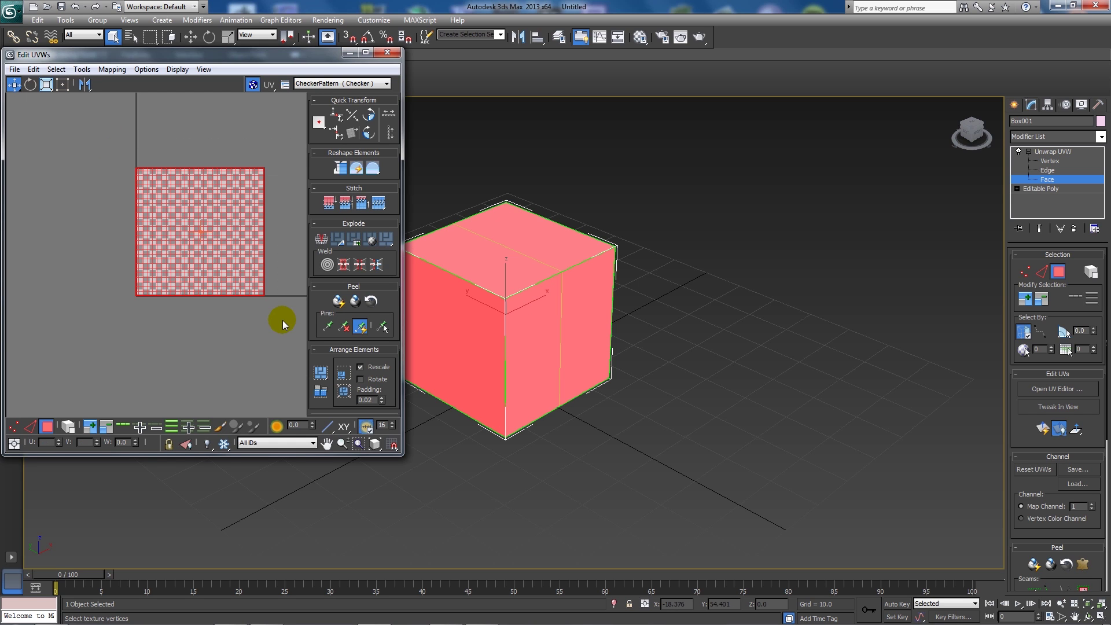
{"action": "scroll", "coordinate": [266, 280], "scroll_direction": "up", "scroll_amount": 5}
{"action": "left_click", "coordinate": [539, 317]}
{"action": "middle_click_drag", "start_coordinate": [549, 325], "coordinate": [642, 294]}
Step: Move the Edit UVWs window aside and select only the cube's right-front face
{"action": "left_click", "coordinate": [245, 62]}
{"action": "left_click_drag", "start_coordinate": [245, 62], "coordinate": [278, 85]}
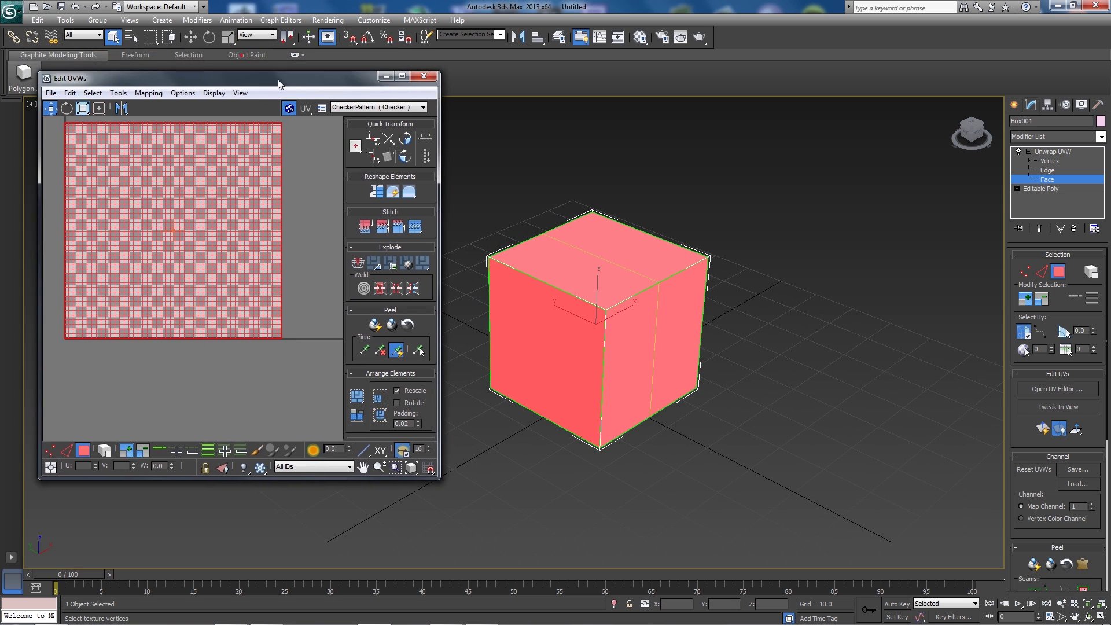
{"action": "left_click", "coordinate": [753, 342]}
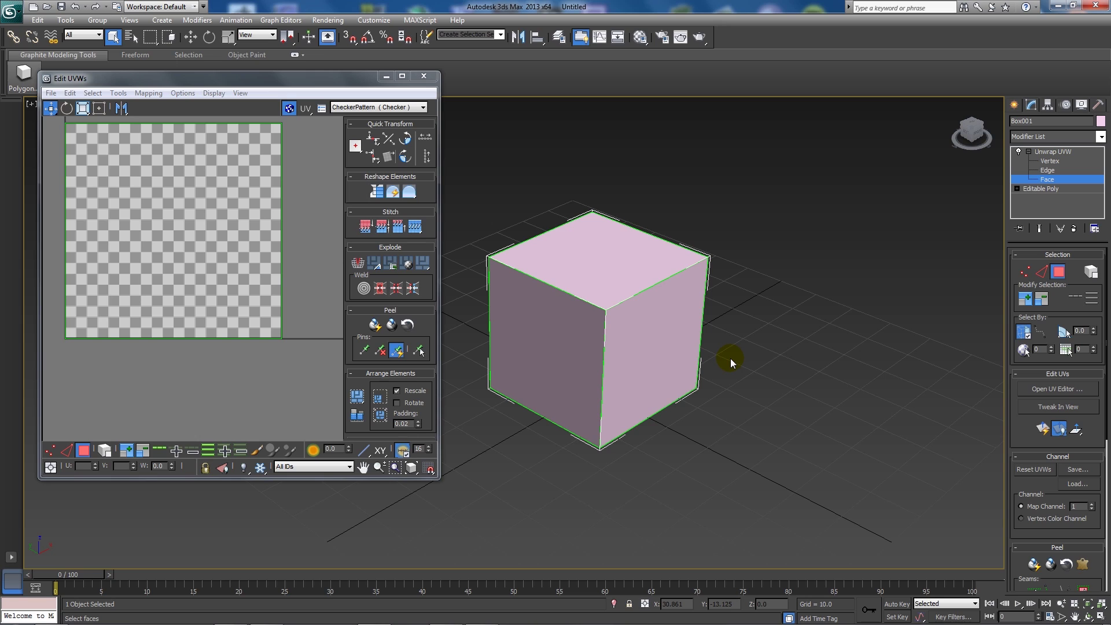
{"action": "left_click", "coordinate": [670, 344]}
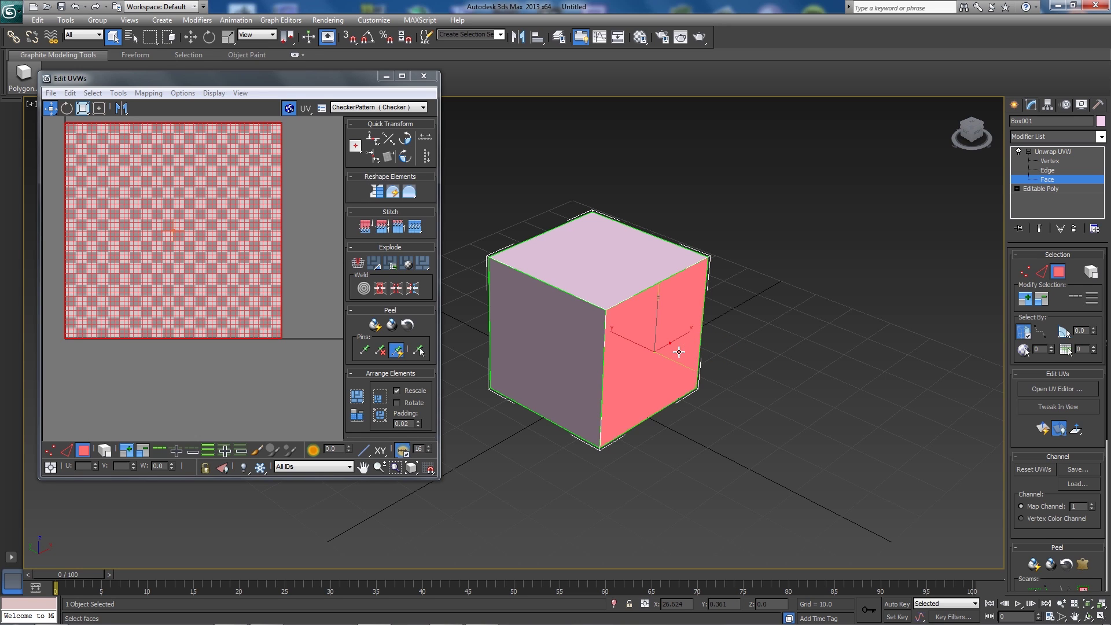
Step: Planar-map the right-front face and scale its UVs down inside the checker tile
{"action": "left_click", "coordinate": [1038, 428]}
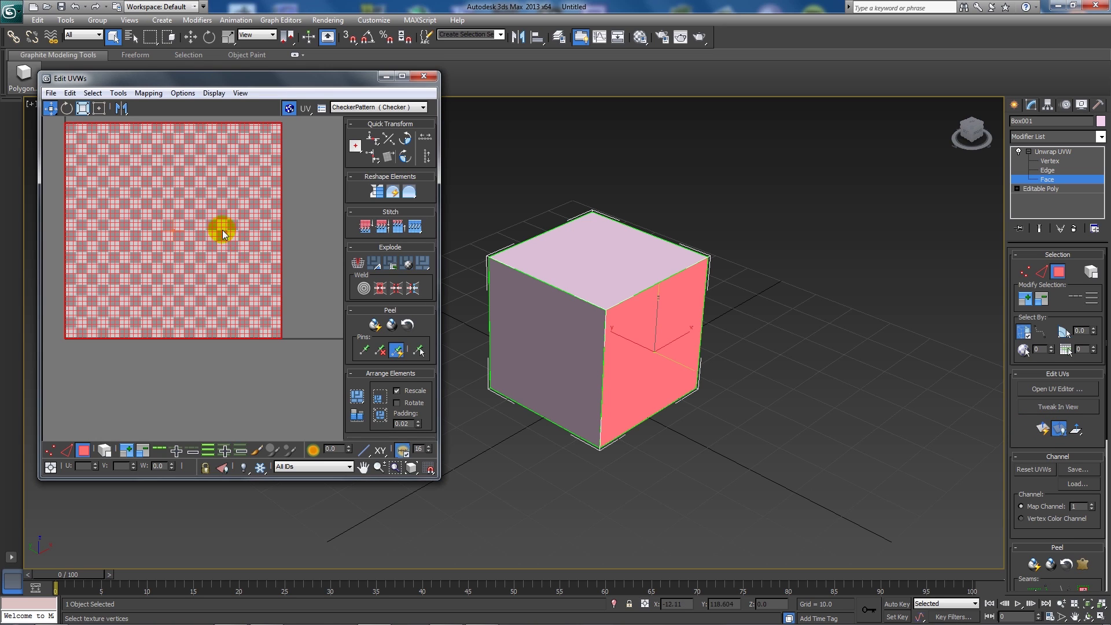
{"action": "scroll", "coordinate": [232, 234], "scroll_direction": "down", "scroll_amount": 3}
{"action": "left_click", "coordinate": [83, 108]}
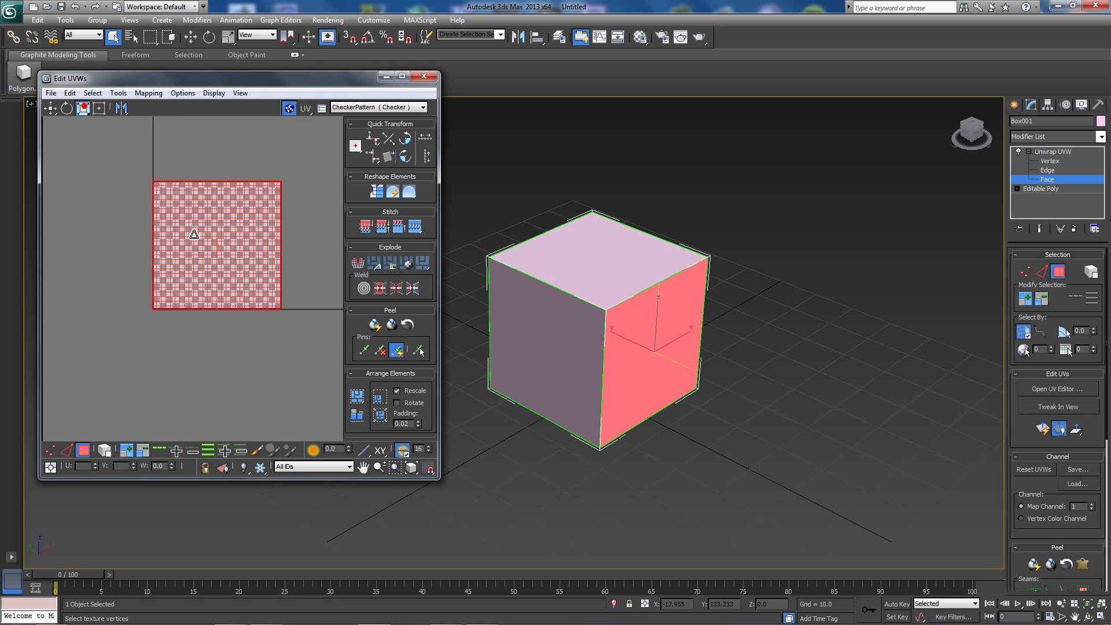
{"action": "left_click_drag", "start_coordinate": [202, 233], "coordinate": [248, 293]}
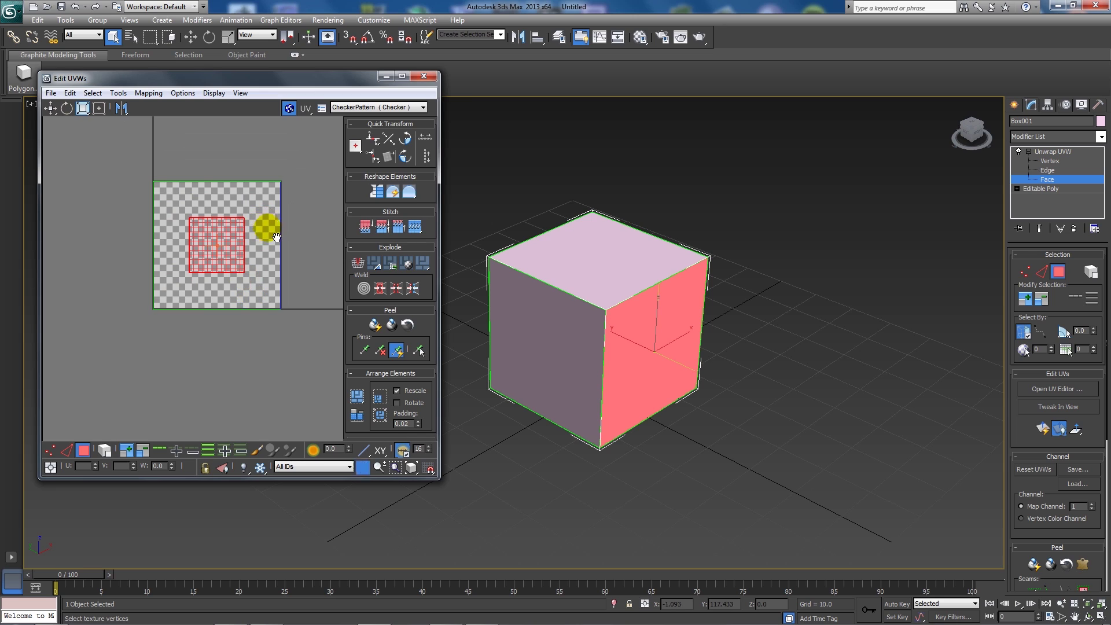
{"action": "scroll", "coordinate": [268, 235], "scroll_direction": "up", "scroll_amount": 4}
{"action": "middle_click_drag", "start_coordinate": [237, 267], "coordinate": [267, 235]}
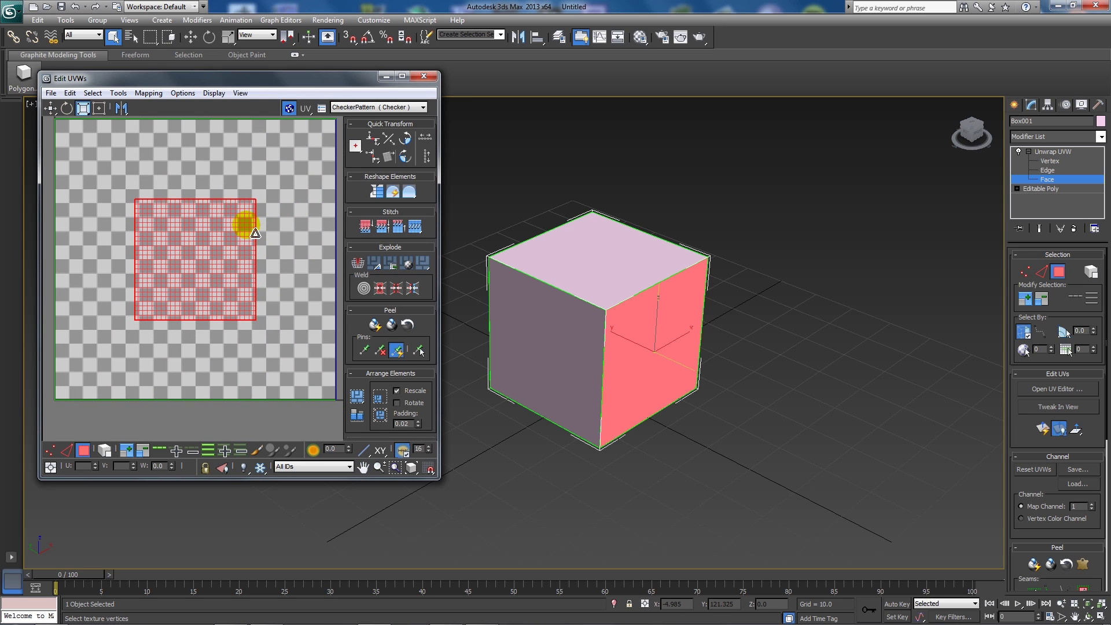
{"action": "scroll", "coordinate": [280, 230], "scroll_direction": "down", "scroll_amount": 4}
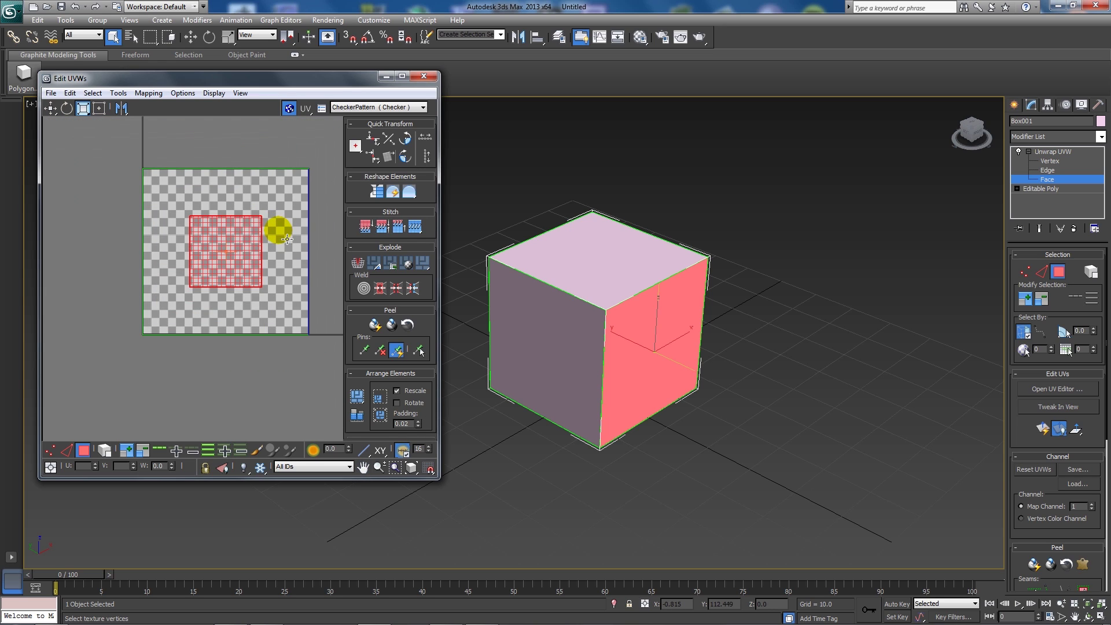
Step: Select another face, planar-map it, and shrink its UVs to a small centred square
{"action": "left_click", "coordinate": [537, 335]}
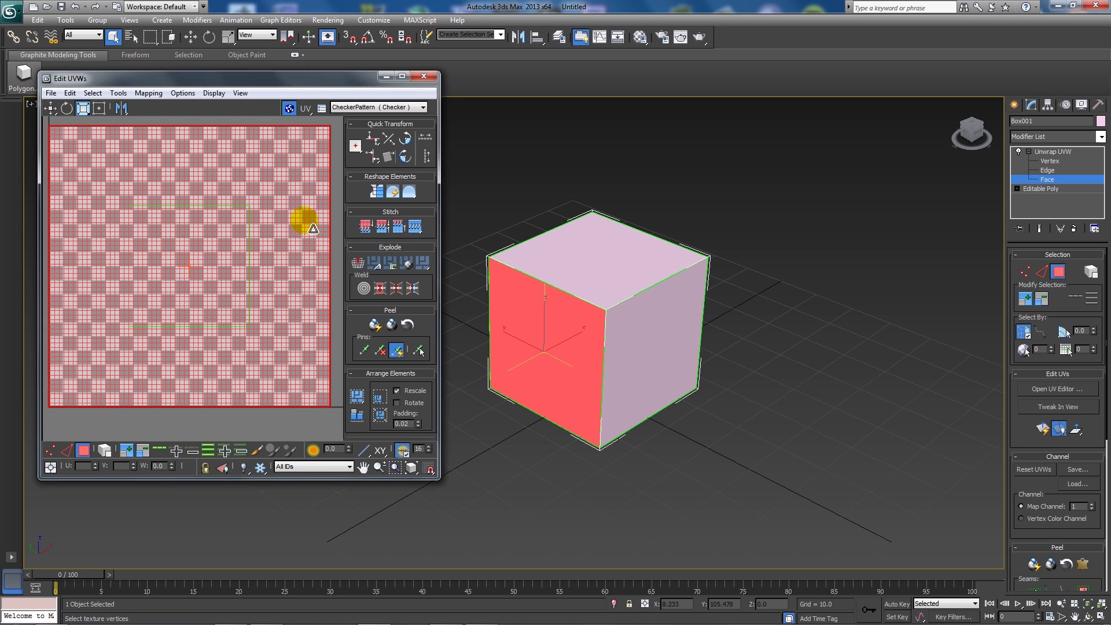
{"action": "scroll", "coordinate": [249, 180], "scroll_direction": "down", "scroll_amount": 5}
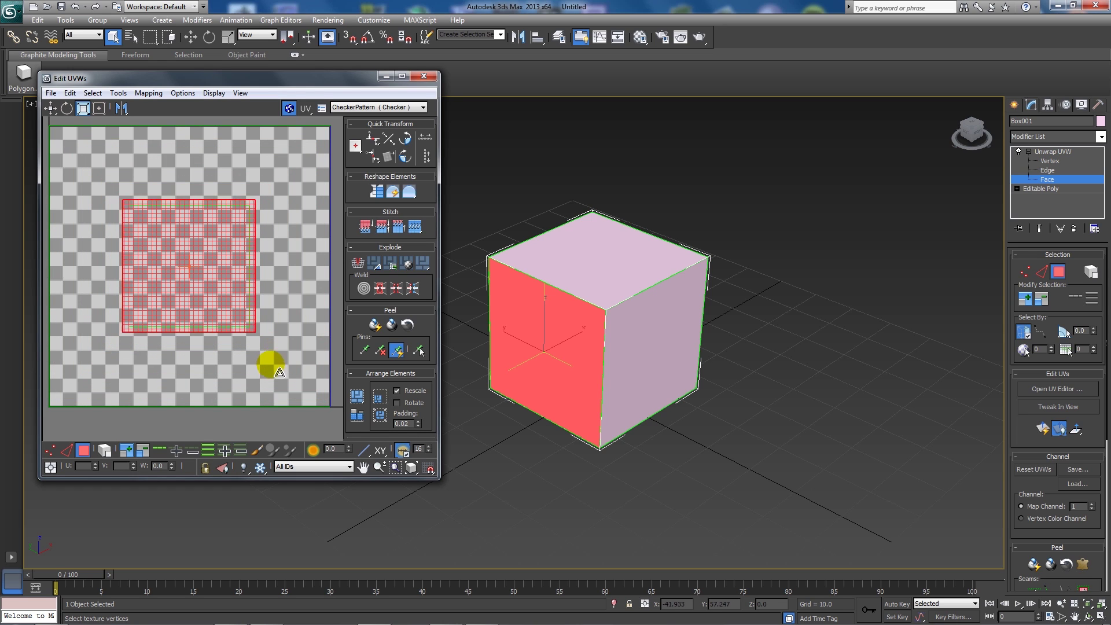
{"action": "scroll", "coordinate": [273, 373], "scroll_direction": "down", "scroll_amount": 2}
{"action": "middle_click_drag", "start_coordinate": [579, 284], "coordinate": [598, 317], "text": "alt"}
{"action": "left_click", "coordinate": [598, 316]}
{"action": "left_click", "coordinate": [1042, 432]}
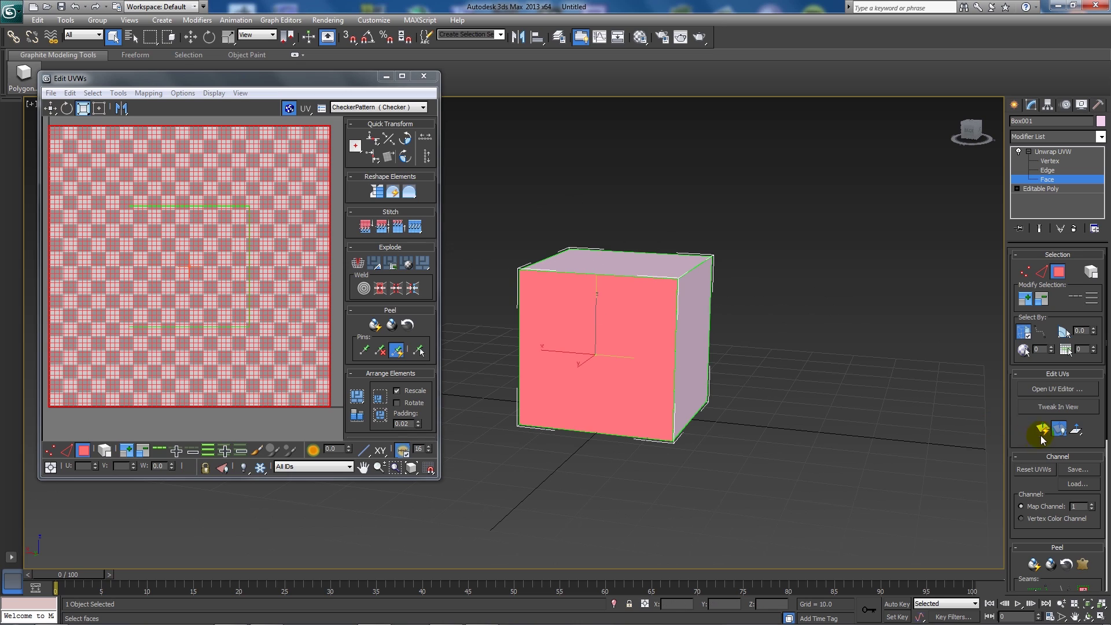
{"action": "left_click_drag", "start_coordinate": [229, 178], "coordinate": [272, 383]}
Step: Shrink the front-left face's UVs to a small centred square and planar-map it
{"action": "middle_click_drag", "start_coordinate": [535, 259], "coordinate": [565, 280], "text": "alt"}
{"action": "left_click", "coordinate": [493, 333]}
{"action": "middle_click_drag", "start_coordinate": [492, 333], "coordinate": [648, 316]}
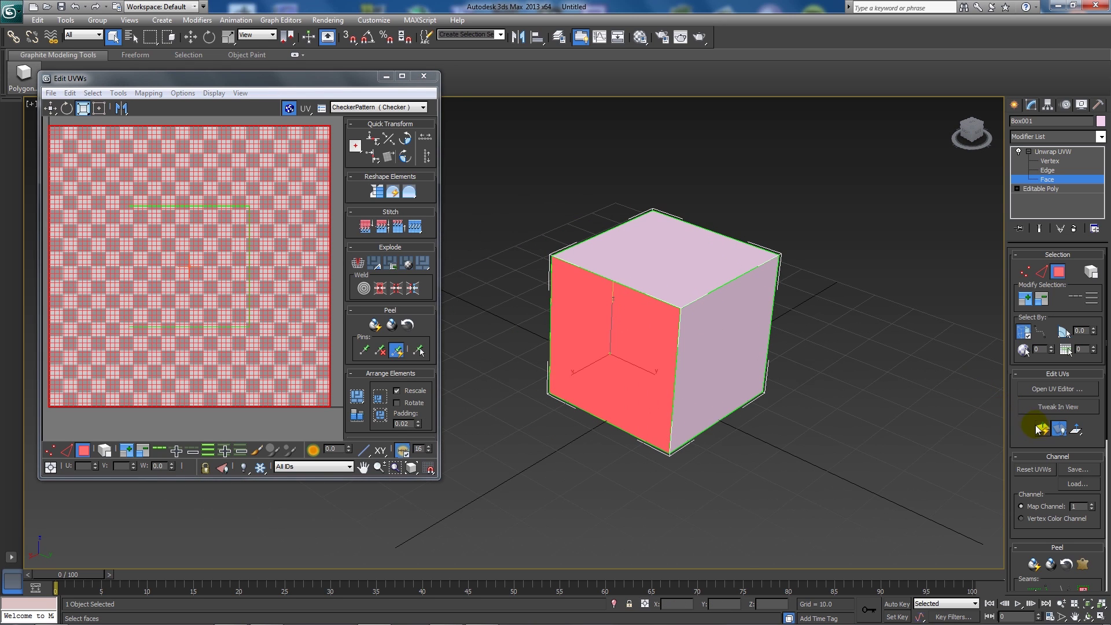
{"action": "left_click_drag", "start_coordinate": [161, 174], "coordinate": [248, 397]}
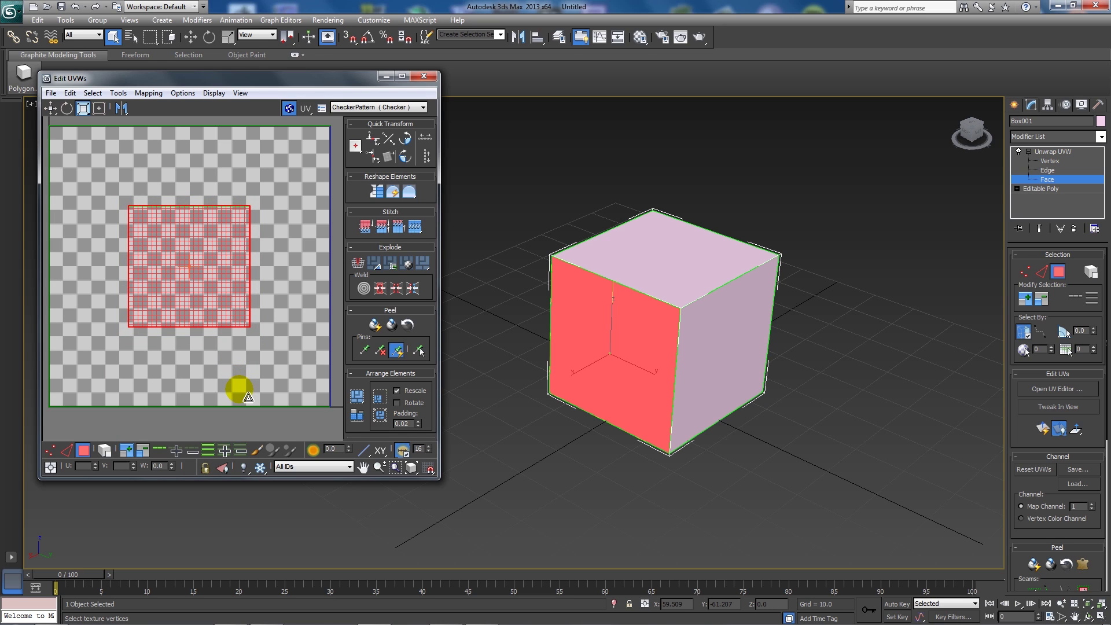
{"action": "middle_click_drag", "start_coordinate": [607, 238], "coordinate": [648, 283], "text": "alt"}
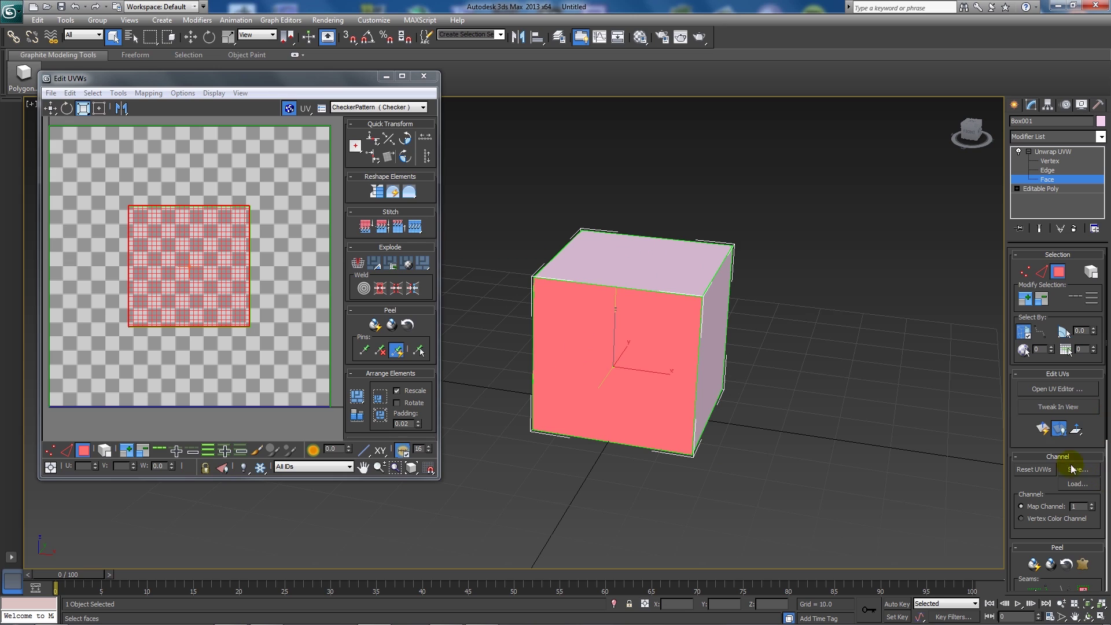
{"action": "left_click", "coordinate": [1043, 430]}
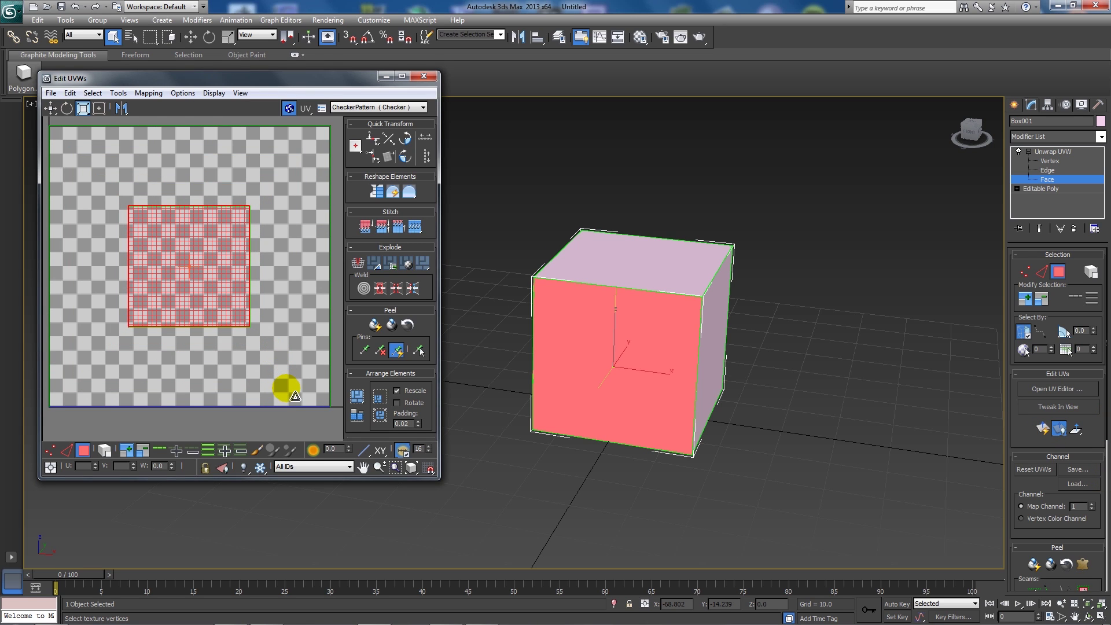
Step: Shrink the top and bottom faces' UVs into smaller squares
{"action": "middle_click_drag", "start_coordinate": [473, 253], "coordinate": [607, 297], "text": "alt"}
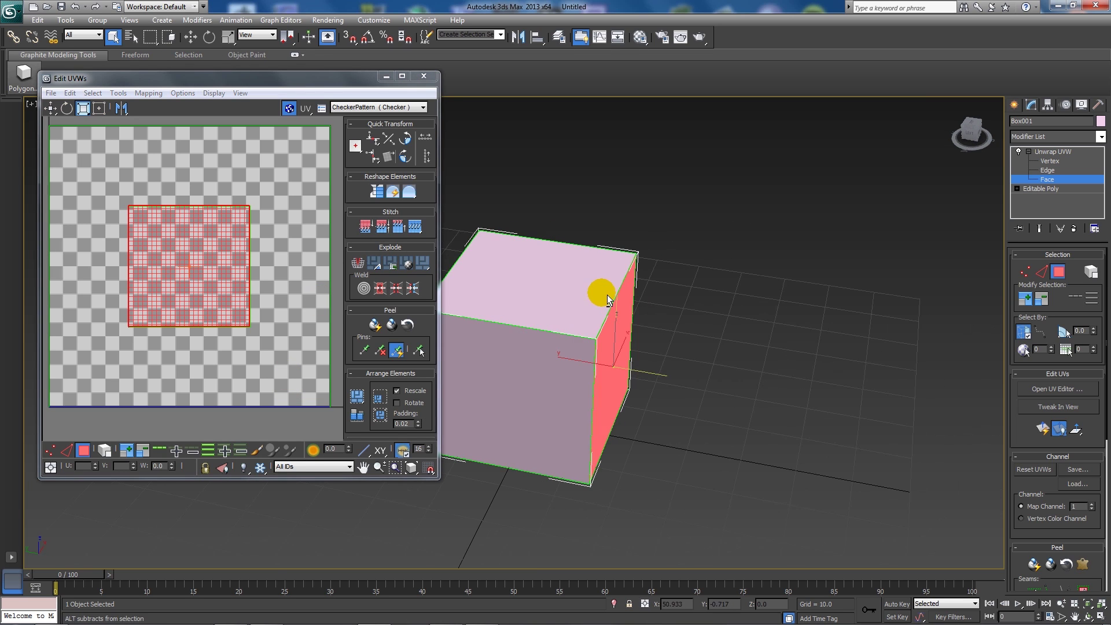
{"action": "left_click", "coordinate": [545, 285]}
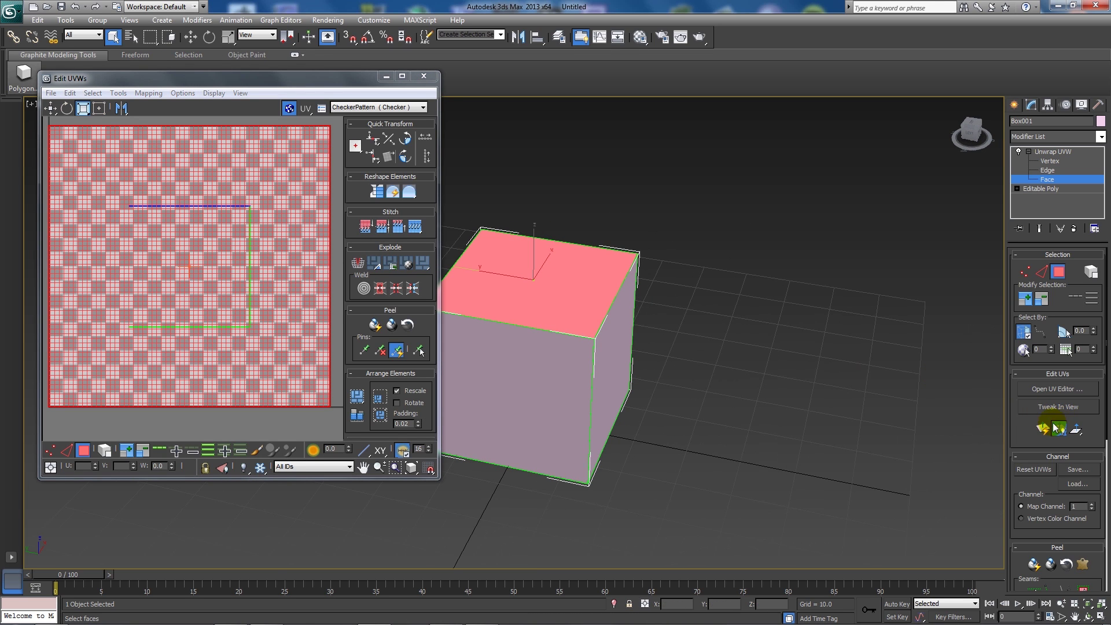
{"action": "left_click_drag", "start_coordinate": [298, 224], "coordinate": [288, 380]}
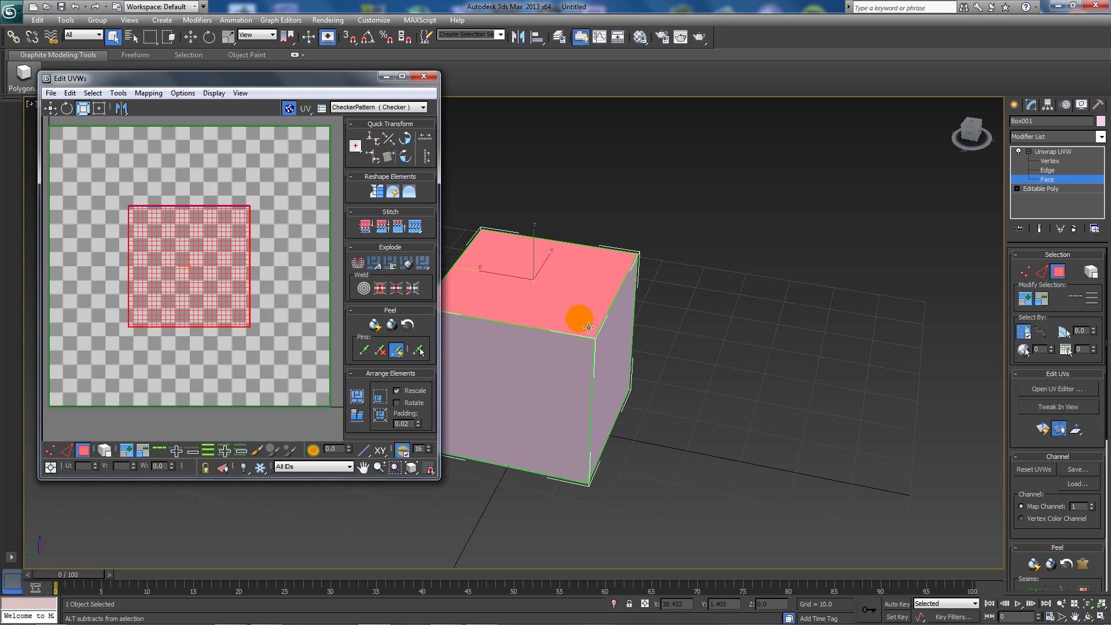
{"action": "middle_click_drag", "start_coordinate": [579, 316], "coordinate": [589, 241], "text": "alt"}
{"action": "left_click", "coordinate": [584, 389]}
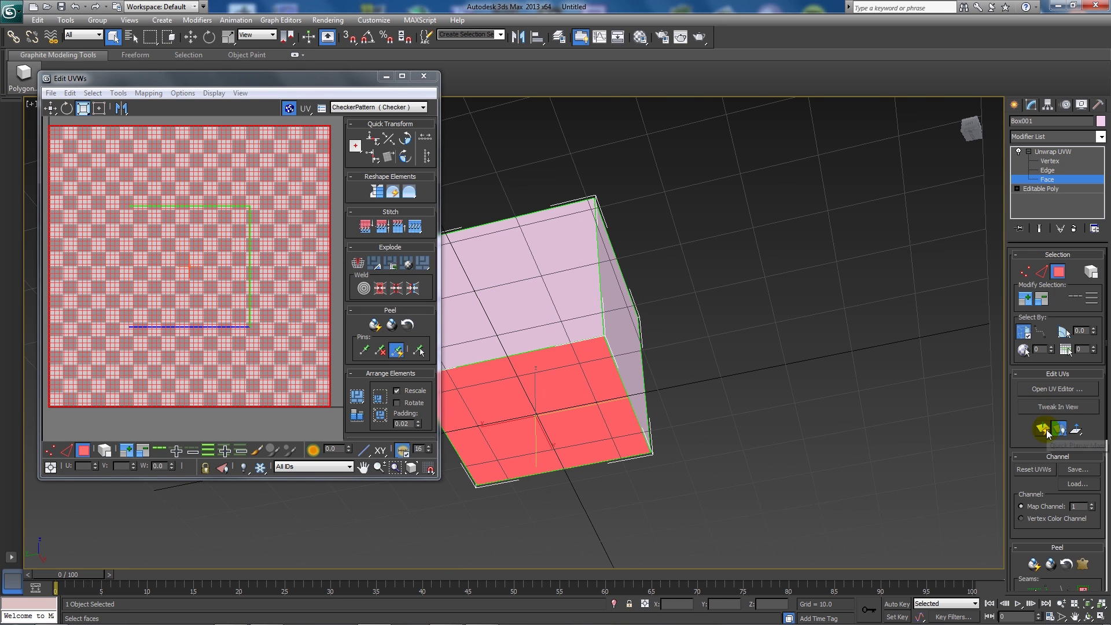
{"action": "middle_click_drag", "start_coordinate": [537, 234], "coordinate": [544, 394], "text": "alt"}
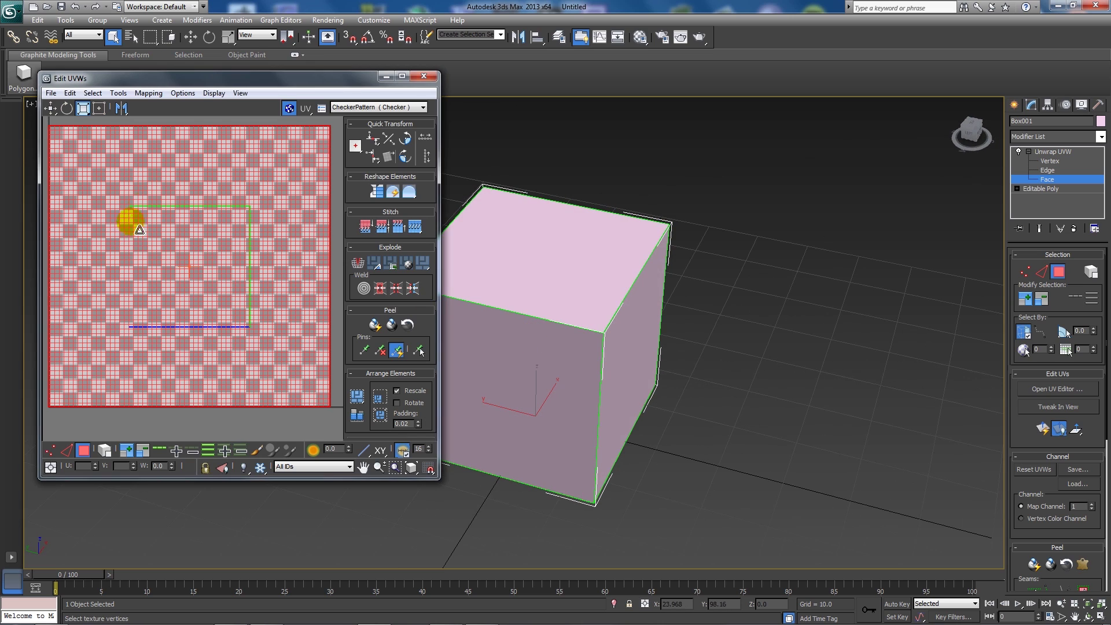
{"action": "left_click_drag", "start_coordinate": [124, 218], "coordinate": [195, 368]}
{"action": "middle_click_drag", "start_coordinate": [569, 264], "coordinate": [663, 234], "text": "alt"}
Step: Move the top and right faces' UV squares to separate spots in UV space
{"action": "scroll", "coordinate": [663, 234], "scroll_direction": "down", "scroll_amount": 3}
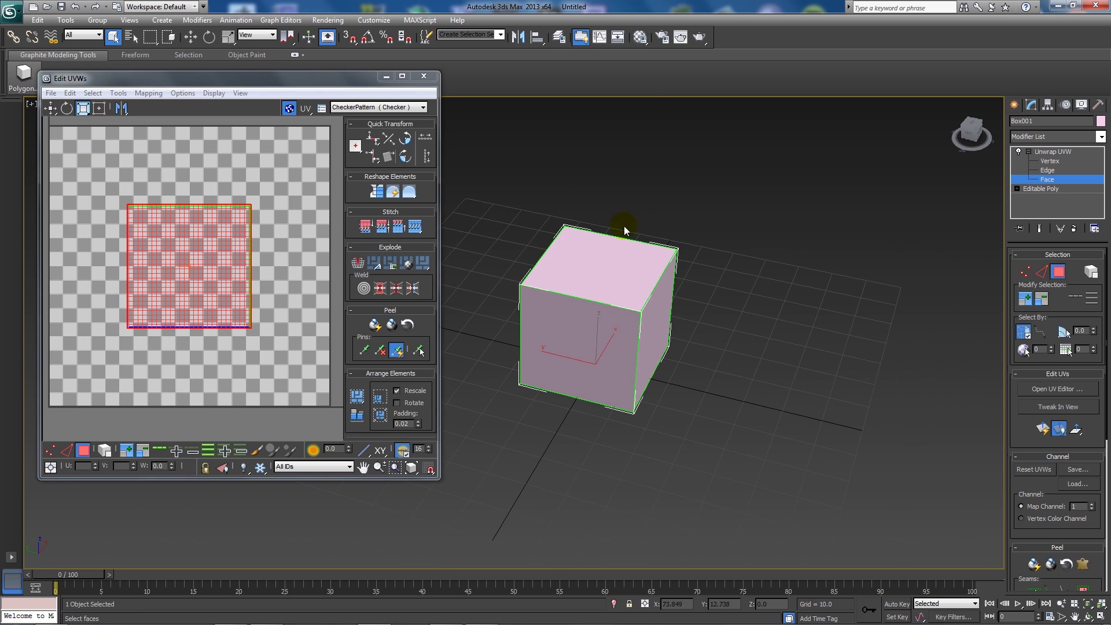
{"action": "left_click", "coordinate": [50, 109]}
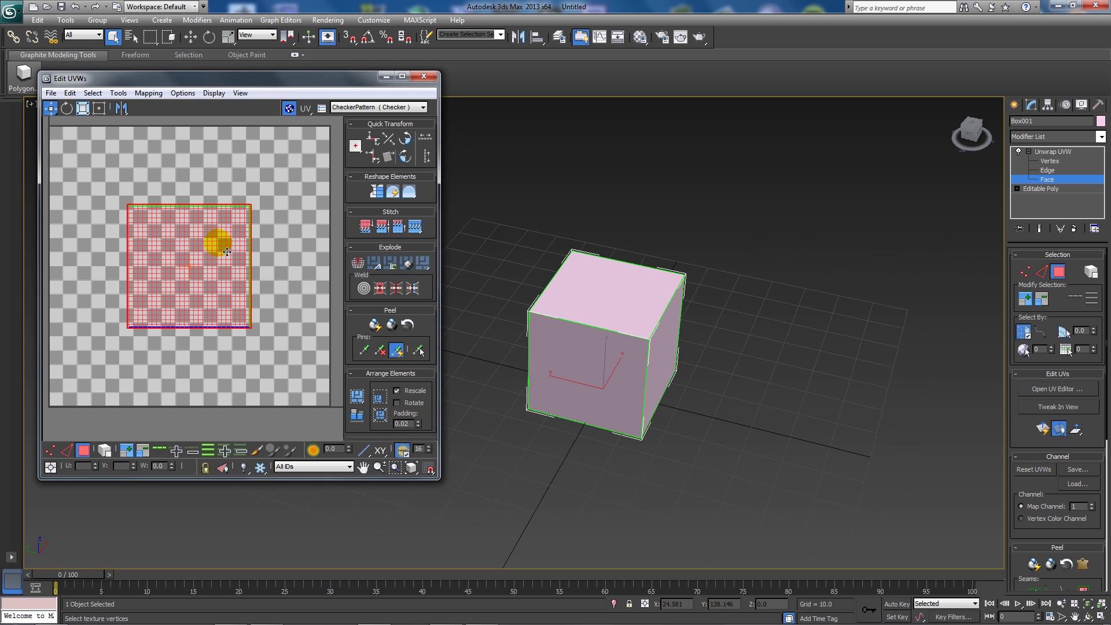
{"action": "left_click_drag", "start_coordinate": [218, 241], "coordinate": [301, 165]}
{"action": "left_click_drag", "start_coordinate": [223, 255], "coordinate": [285, 350]}
Step: Drag the top face's UV square to the top-left, then further right
{"action": "left_click", "coordinate": [193, 236]}
{"action": "left_click_drag", "start_coordinate": [213, 280], "coordinate": [138, 204]}
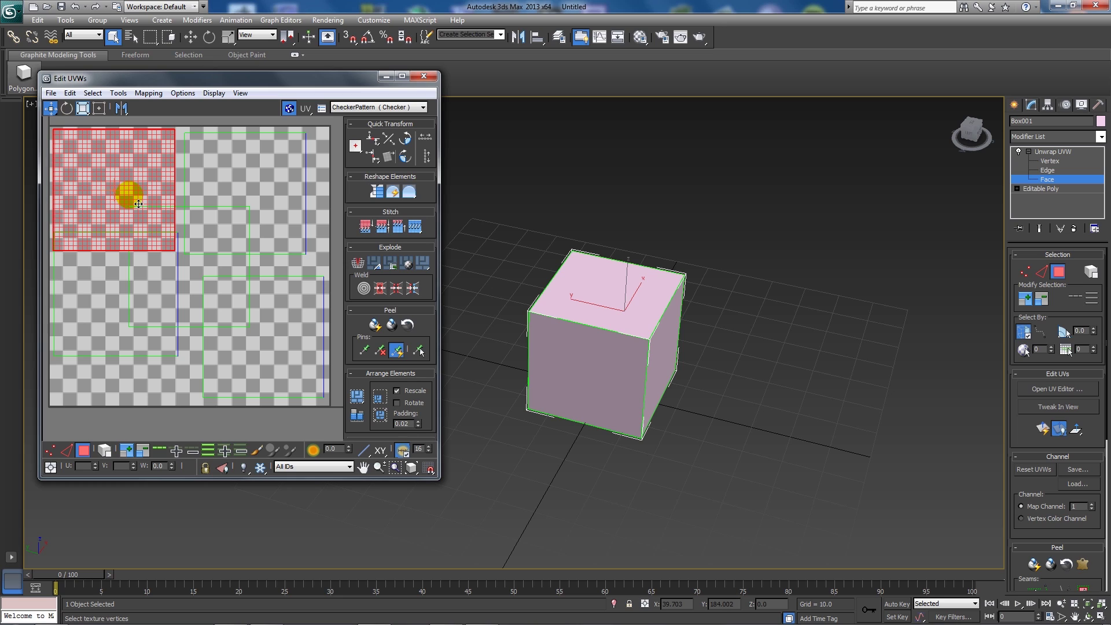
{"action": "left_click", "coordinate": [270, 183]}
{"action": "left_click_drag", "start_coordinate": [241, 177], "coordinate": [263, 174]}
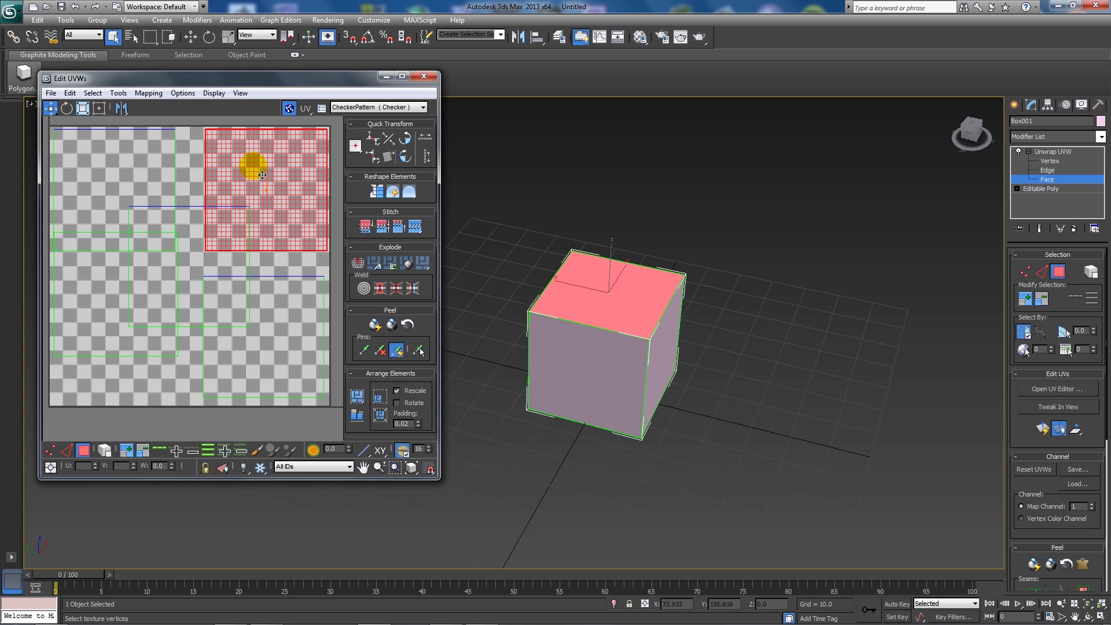
{"action": "left_click", "coordinate": [192, 260]}
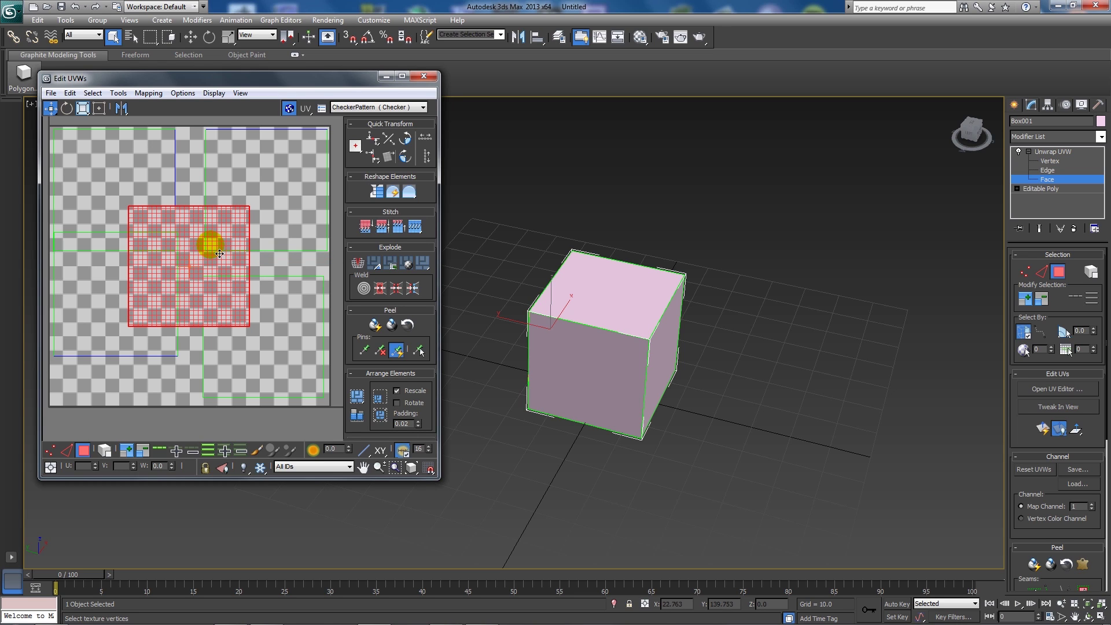
Step: Undo the UV moves so the faces restack, then marquee-select all stacked UVs
{"action": "key", "text": "ctrl+z"}
{"action": "key", "text": "ctrl+z"}
{"action": "key", "text": "ctrl+z"}
{"action": "key", "text": "ctrl+z"}
{"action": "key", "text": "ctrl+z"}
{"action": "key", "text": "ctrl+z"}
{"action": "key", "text": "ctrl+z"}
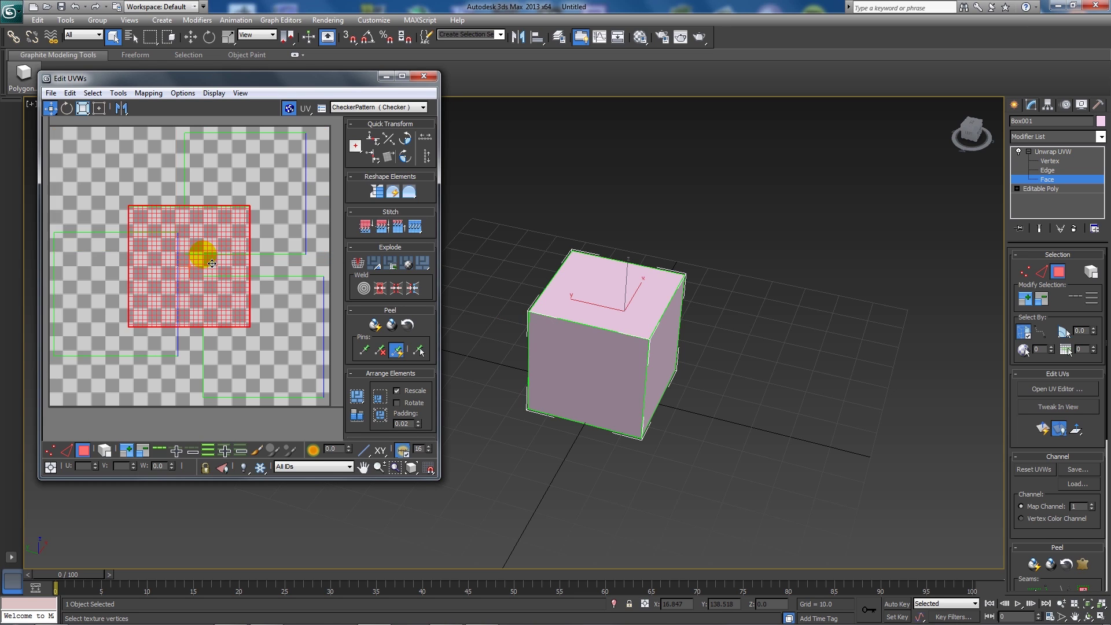
{"action": "key", "text": "ctrl+z"}
{"action": "key", "text": "ctrl+z"}
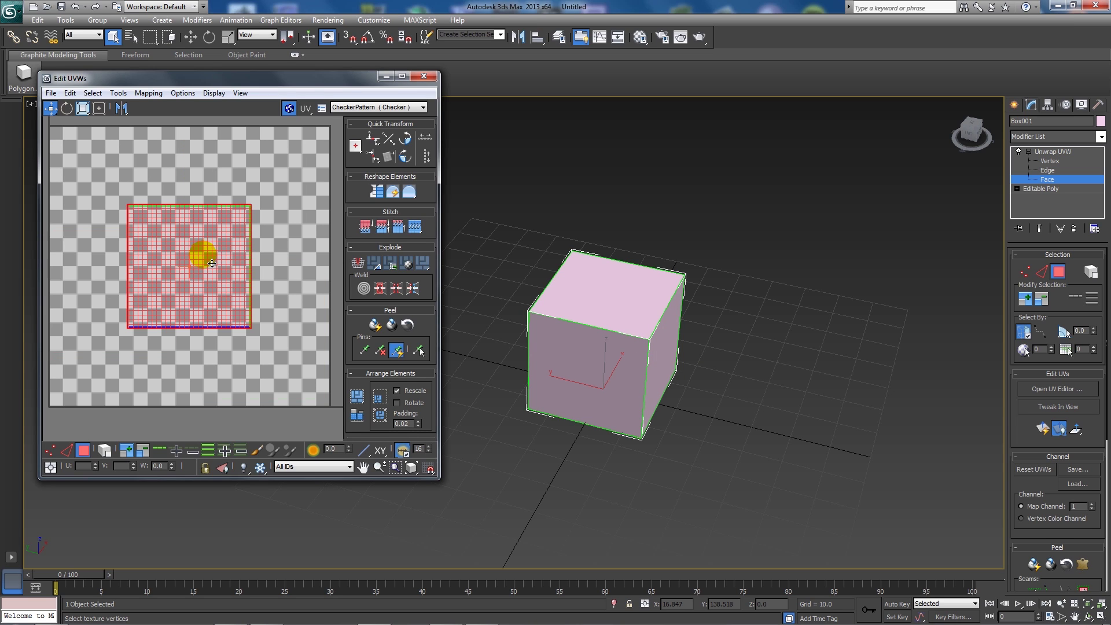
{"action": "left_click", "coordinate": [288, 237]}
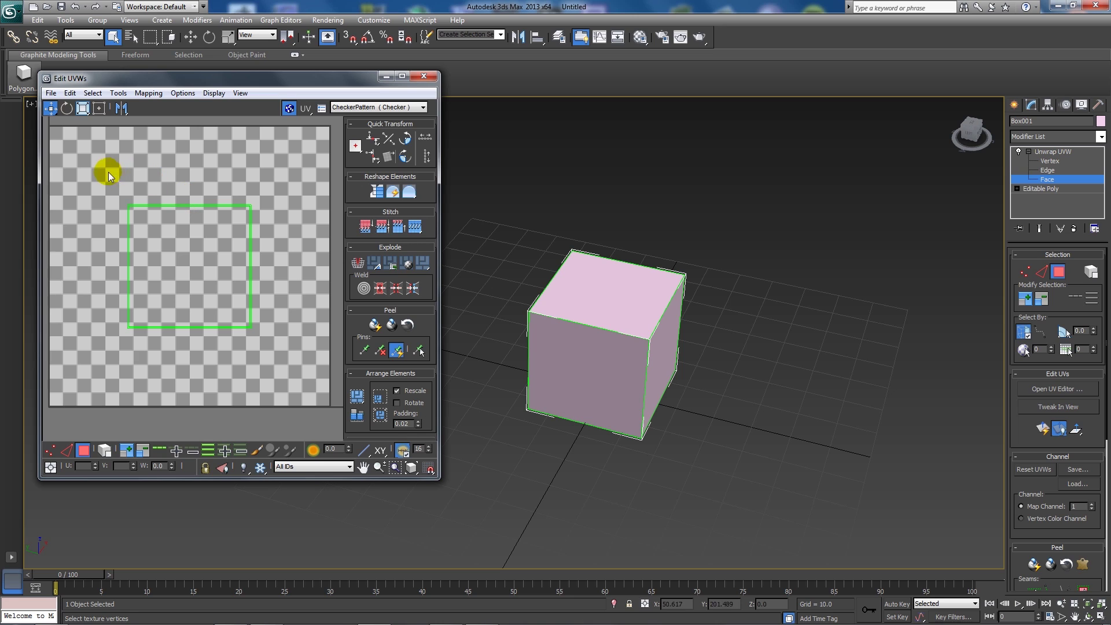
{"action": "left_click_drag", "start_coordinate": [108, 170], "coordinate": [276, 333]}
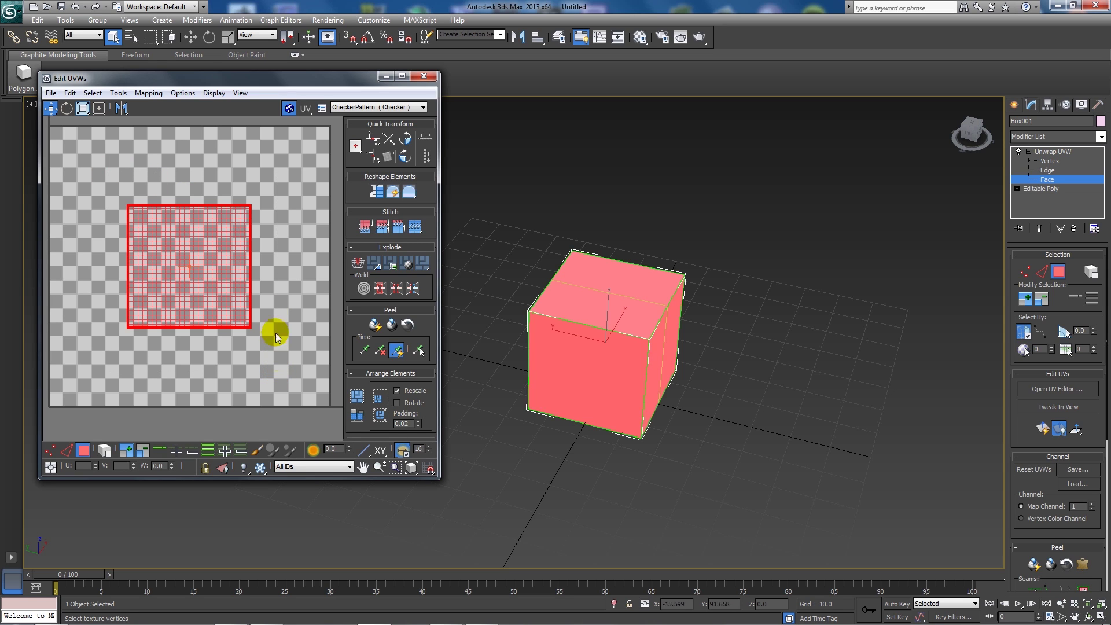
Step: Scale the stacked UVs up to the grid edges, then return to Move and deselect
{"action": "left_click", "coordinate": [86, 109]}
{"action": "left_click_drag", "start_coordinate": [223, 294], "coordinate": [229, 252]}
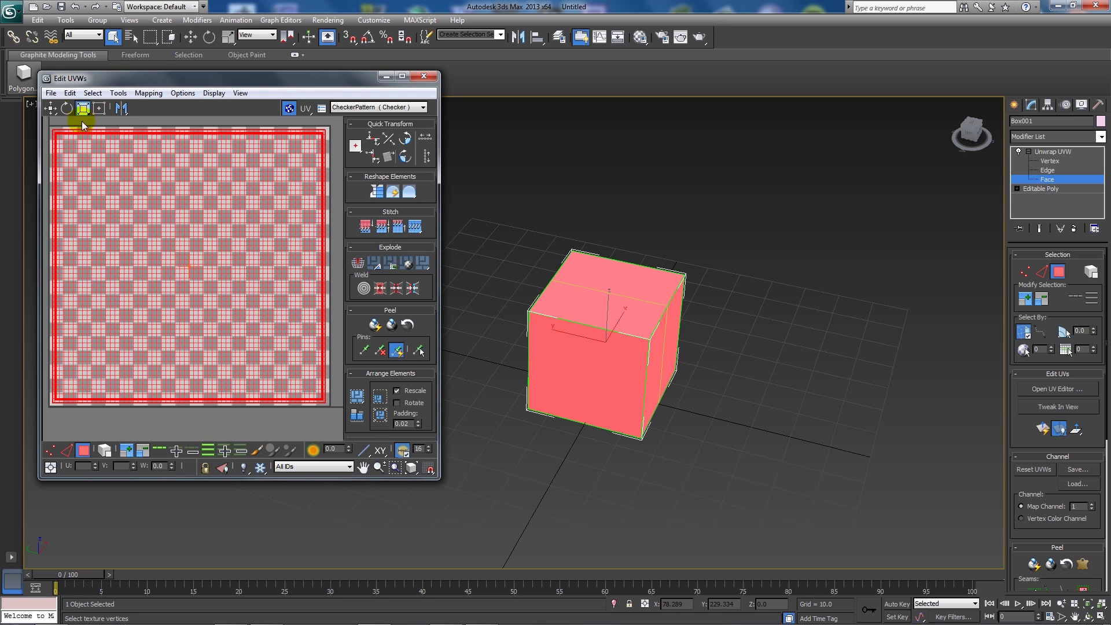
{"action": "left_click", "coordinate": [50, 108]}
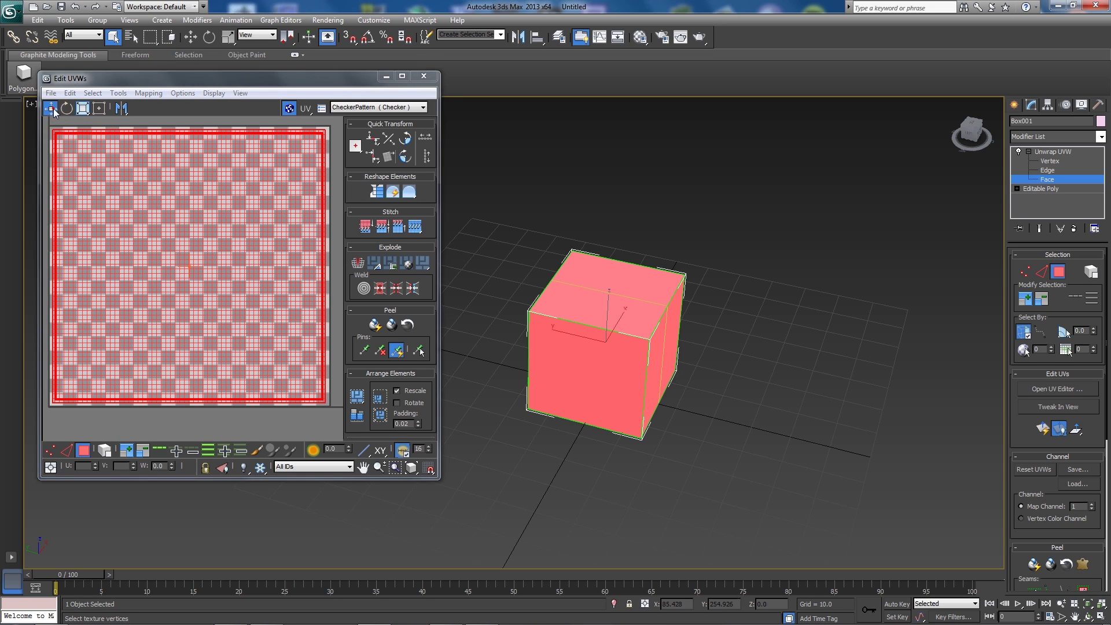
{"action": "left_click", "coordinate": [327, 264]}
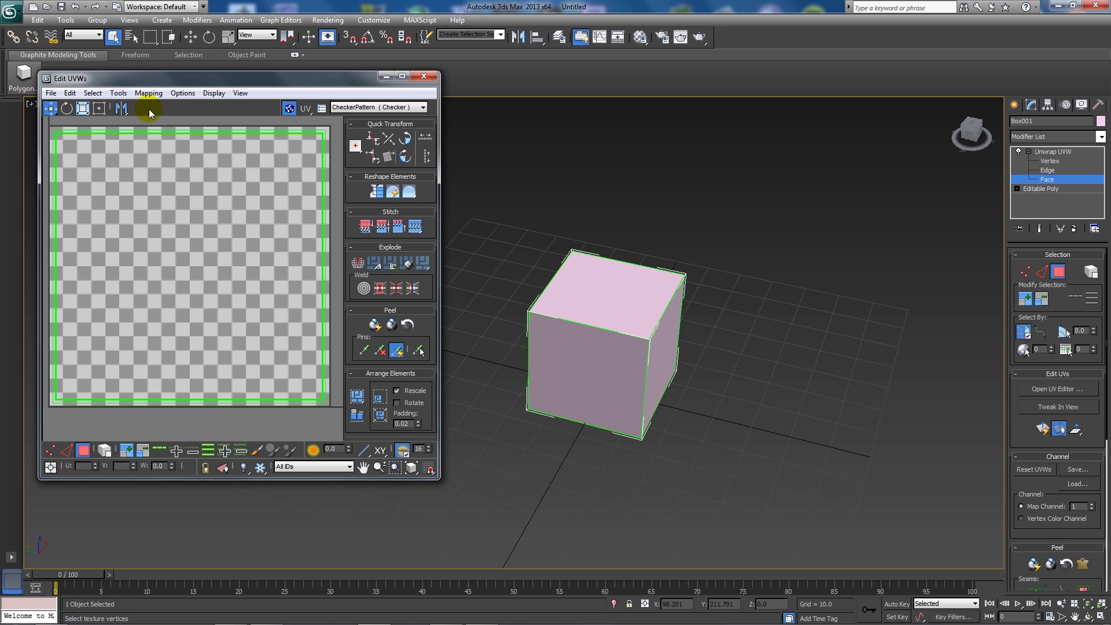
Step: Open Render UVW Template from the Tools menu and set the template size to 512 × 512
{"action": "left_click", "coordinate": [55, 93]}
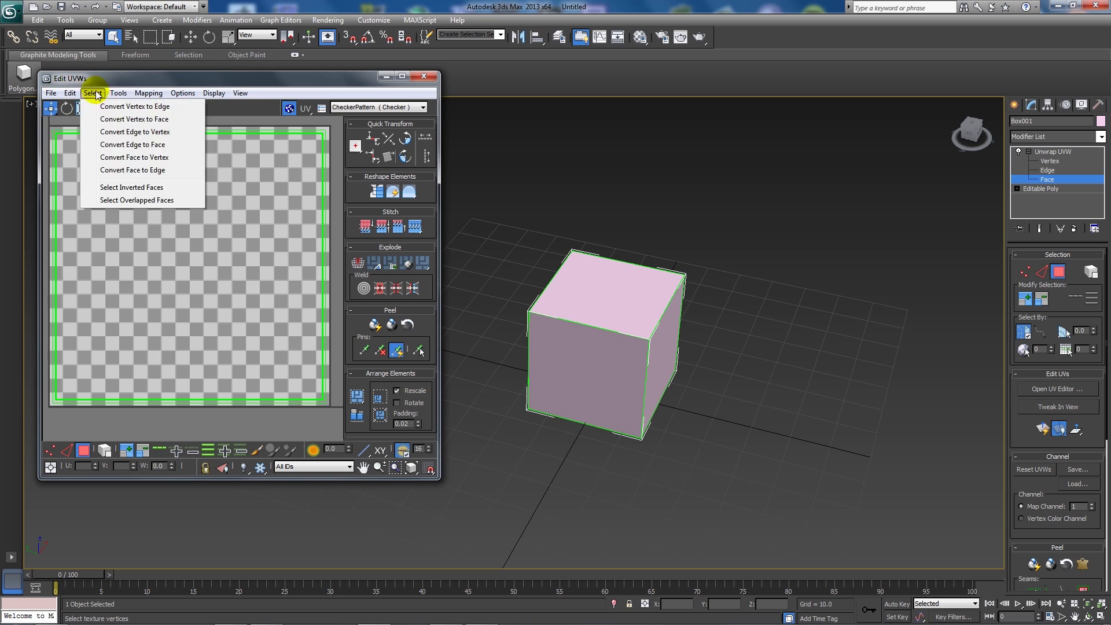
{"action": "mouse_move", "coordinate": [111, 94]}
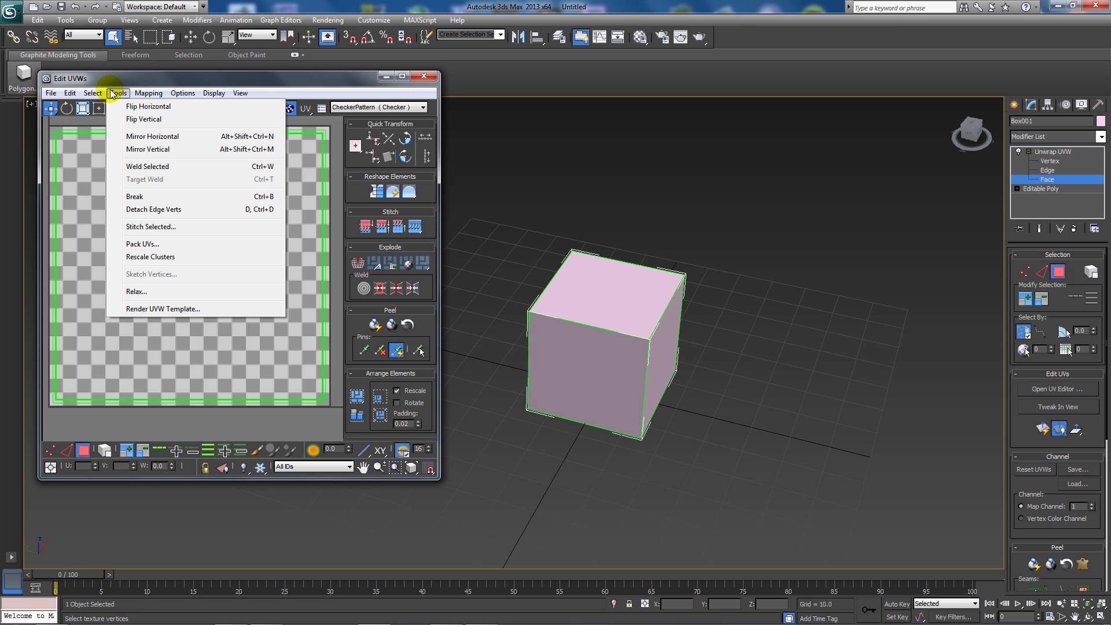
{"action": "left_click", "coordinate": [169, 309]}
{"action": "double_click", "coordinate": [96, 124]}
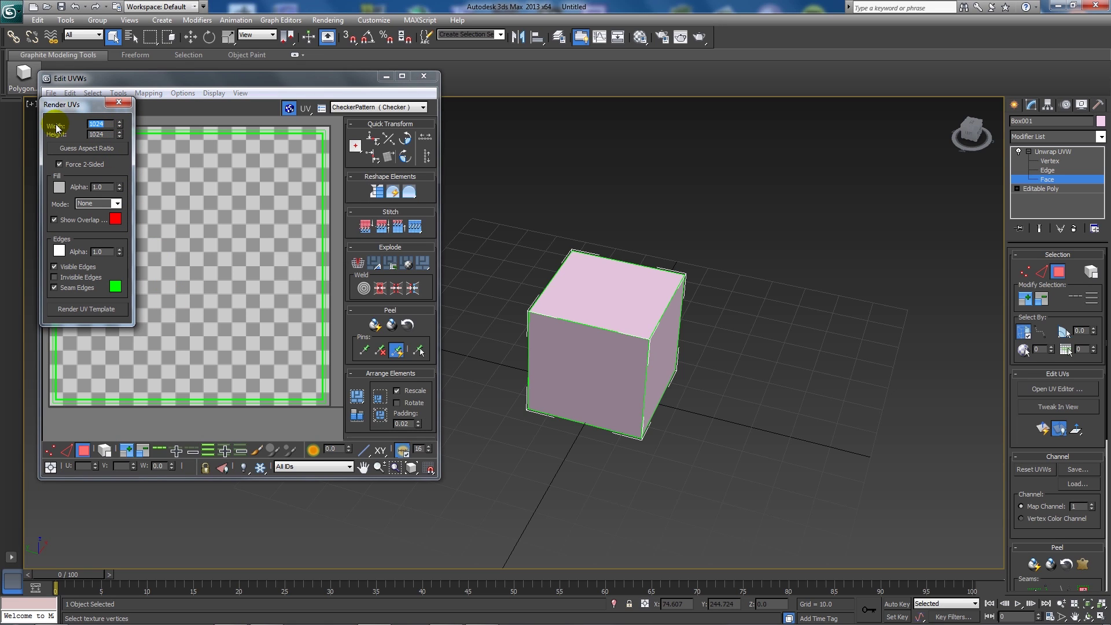
{"action": "type", "text": "5"}
Step: Render the UV template image and move its window aside
{"action": "left_click", "coordinate": [83, 308]}
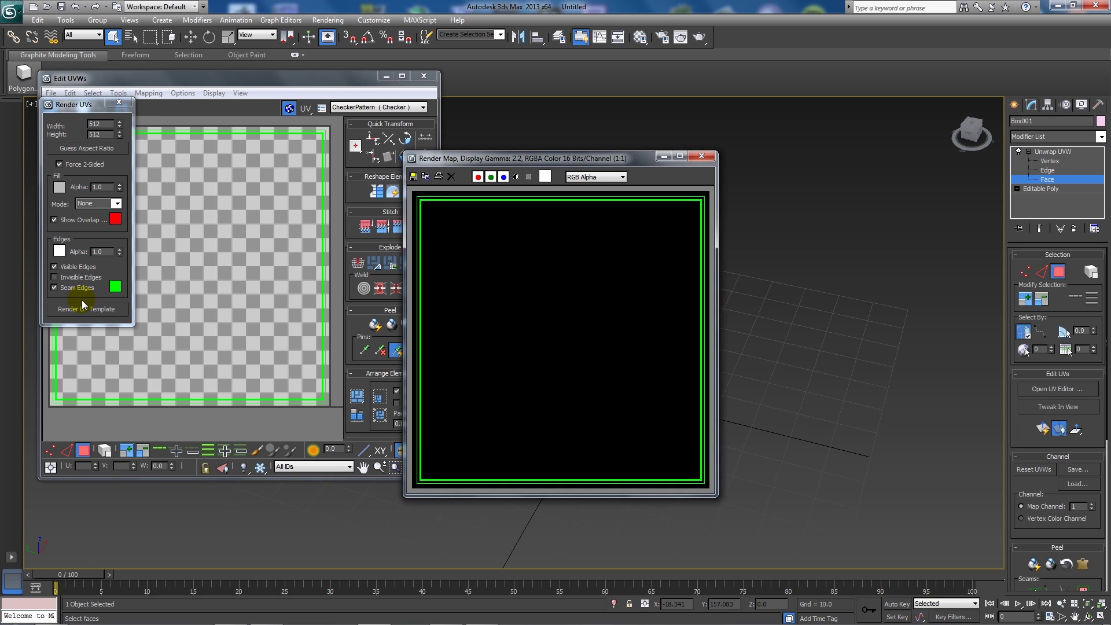
{"action": "left_click_drag", "start_coordinate": [506, 162], "coordinate": [635, 168]}
{"action": "left_click", "coordinate": [541, 180]}
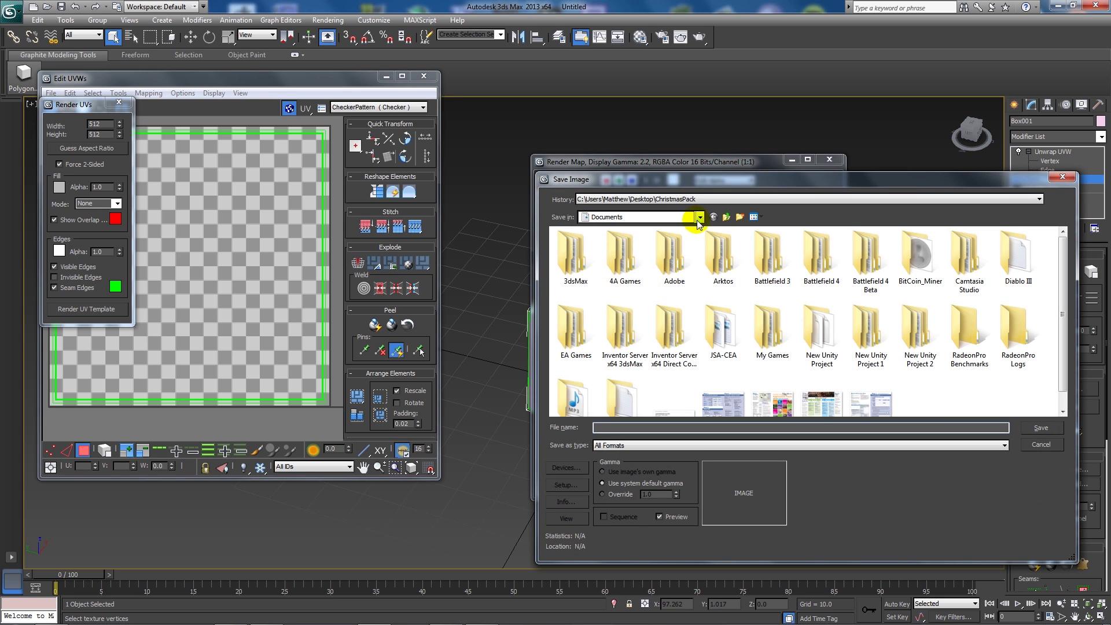
Step: Save the template to the Desktop as JPEG 'BoxUV' at best quality
{"action": "left_click", "coordinate": [699, 217]}
{"action": "left_click", "coordinate": [652, 227]}
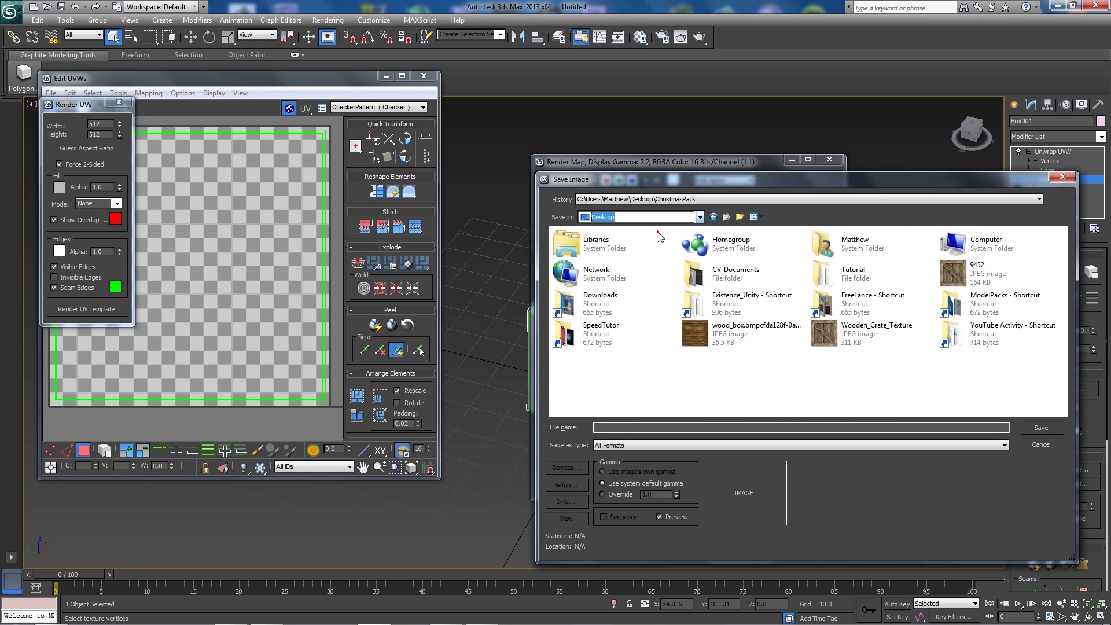
{"action": "left_click", "coordinate": [613, 445]}
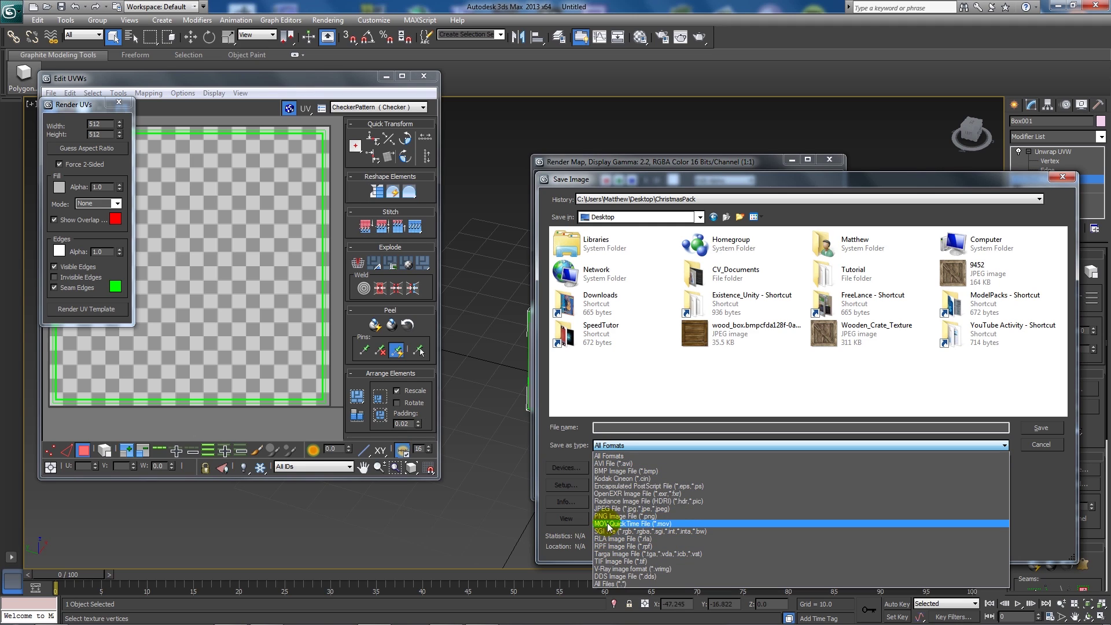
{"action": "left_click", "coordinate": [608, 509]}
{"action": "left_click", "coordinate": [620, 429]}
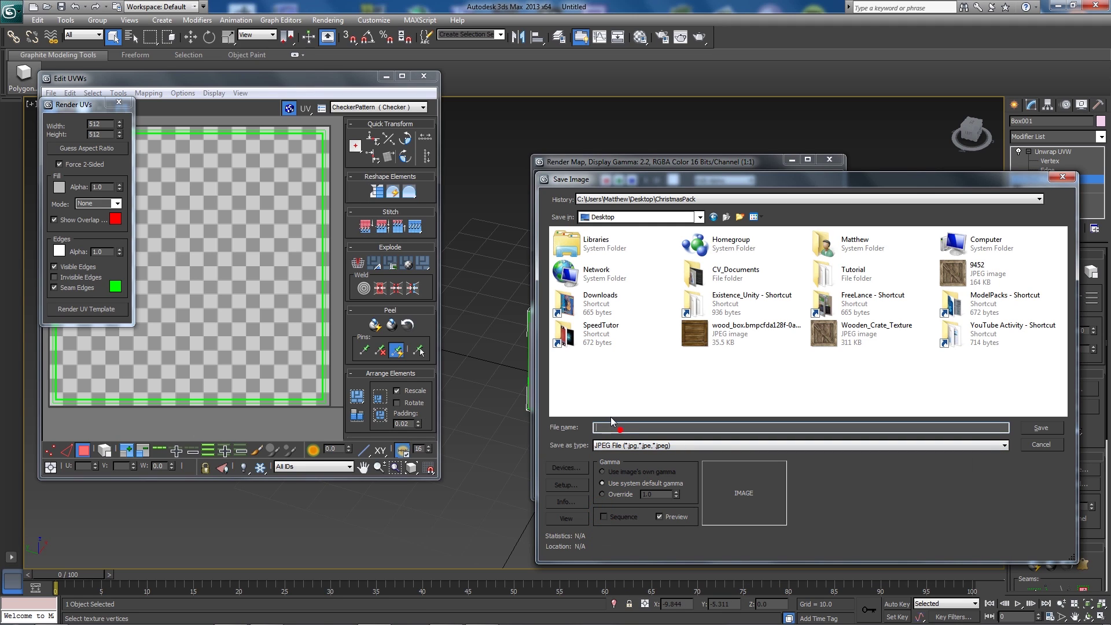
{"action": "type", "text": "B"}
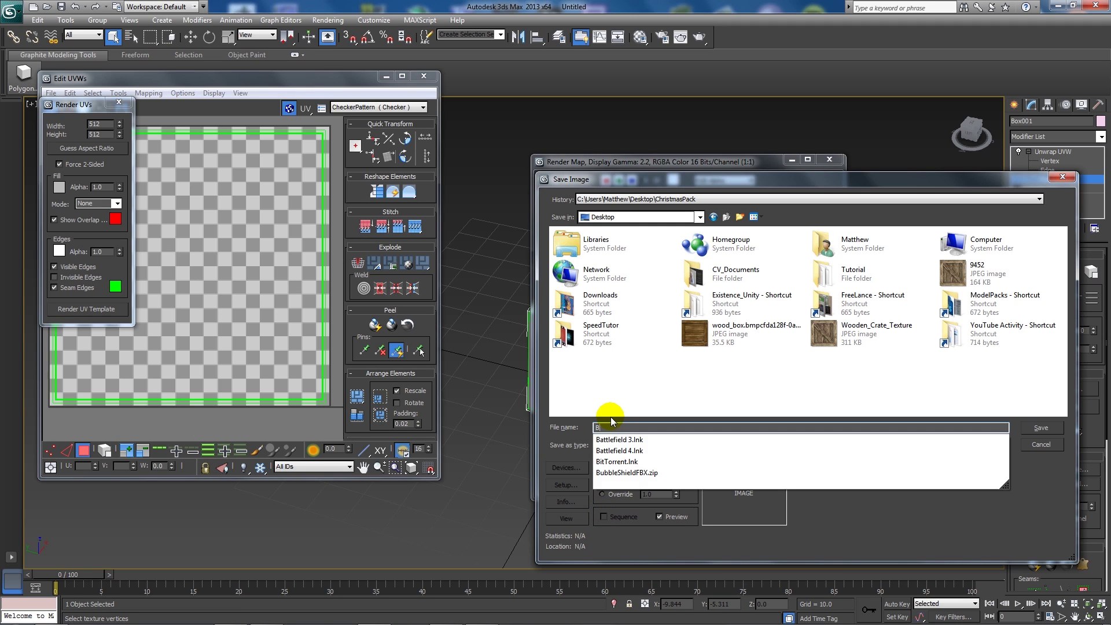
{"action": "type", "text": "oxUV"}
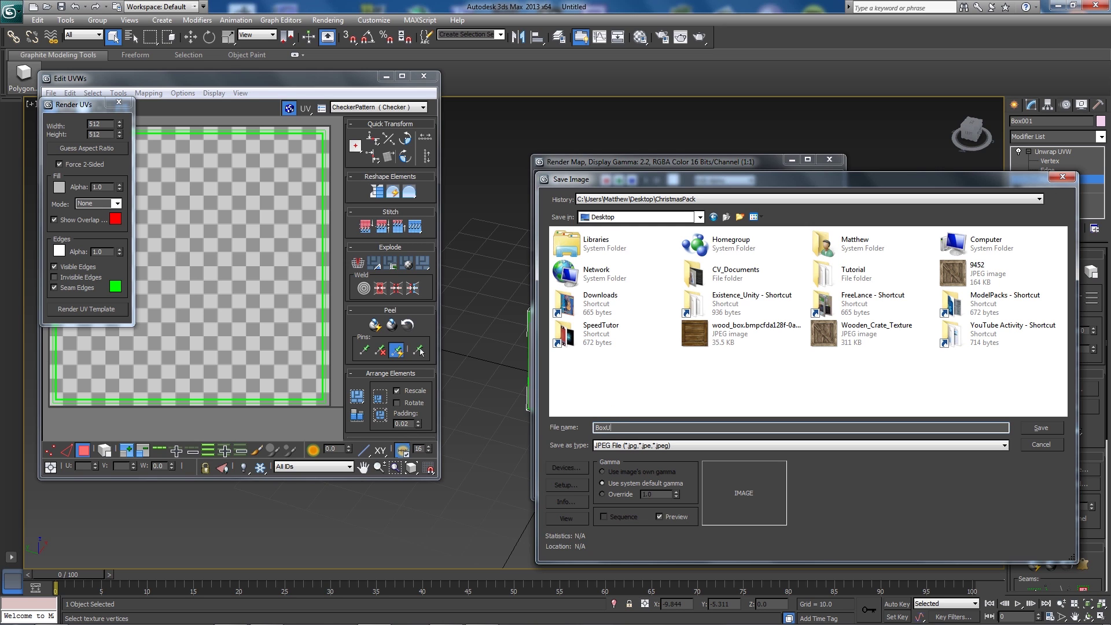
{"action": "key", "text": "Return"}
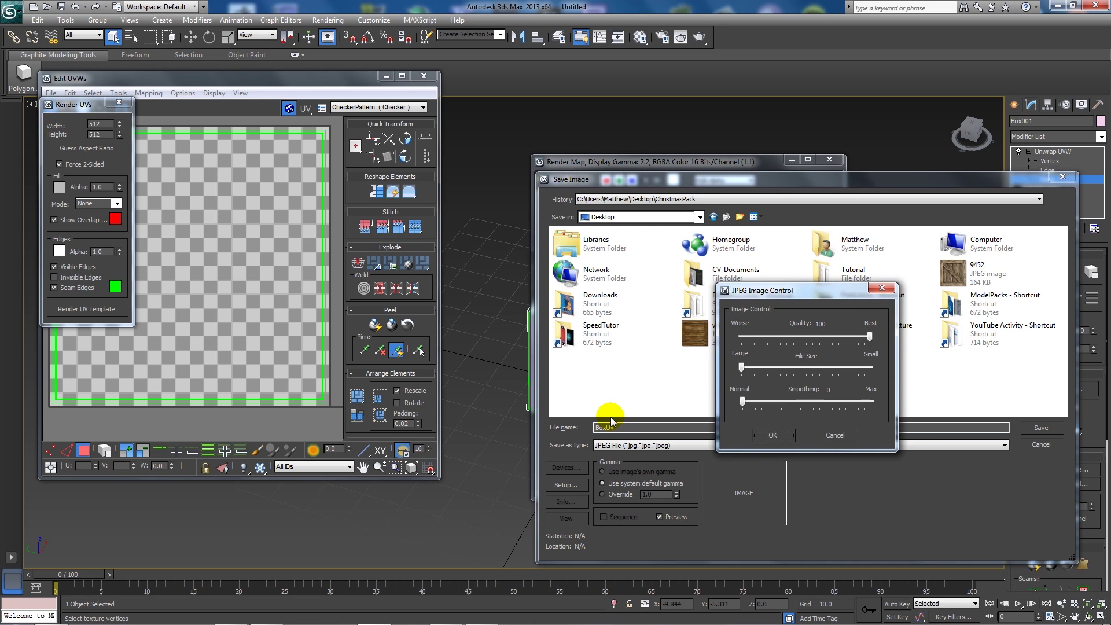
{"action": "left_click", "coordinate": [772, 435]}
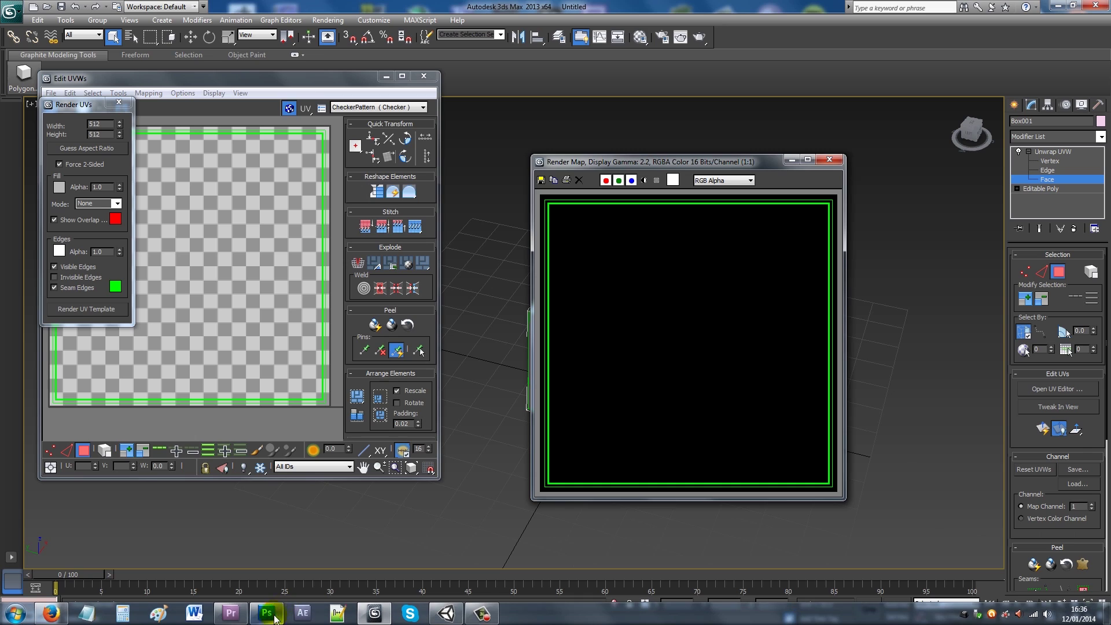
{"action": "left_click", "coordinate": [293, 614]}
Step: Open BoxUV.jpg in Photoshop and paste the wooden crate texture onto it as Layer 1
{"action": "left_click", "coordinate": [35, 10]}
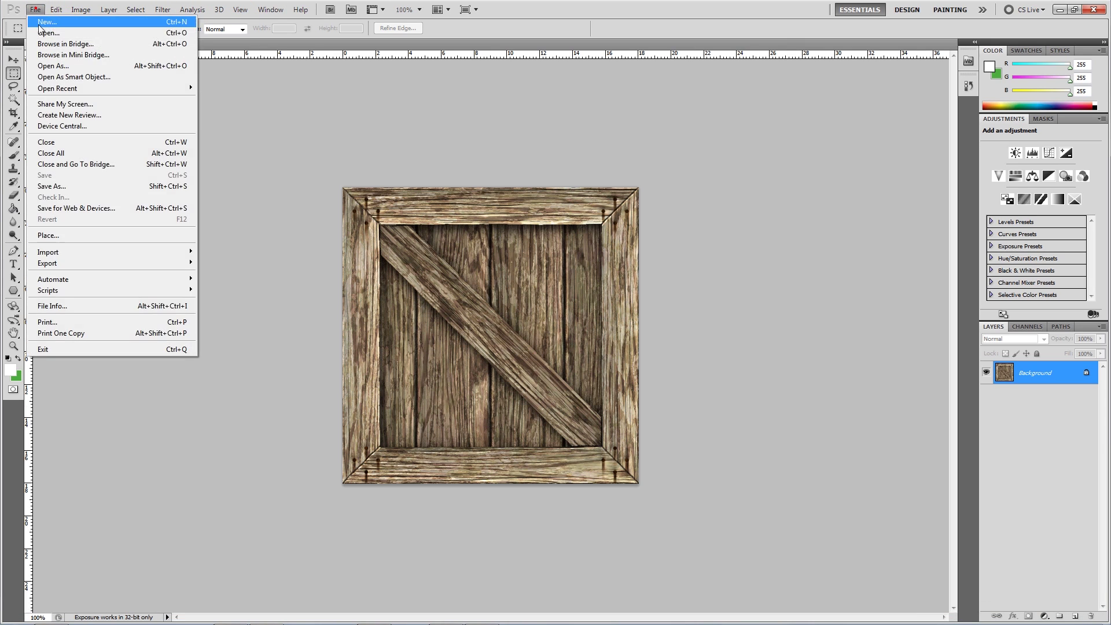
{"action": "left_click", "coordinate": [44, 27]}
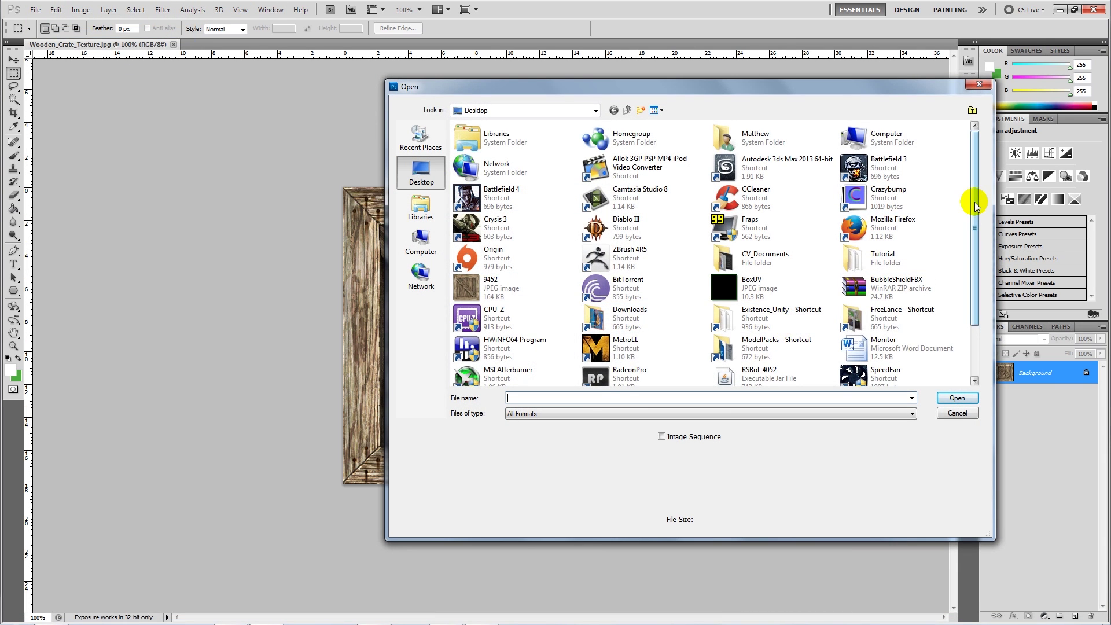
{"action": "left_click_drag", "start_coordinate": [974, 199], "coordinate": [975, 247]}
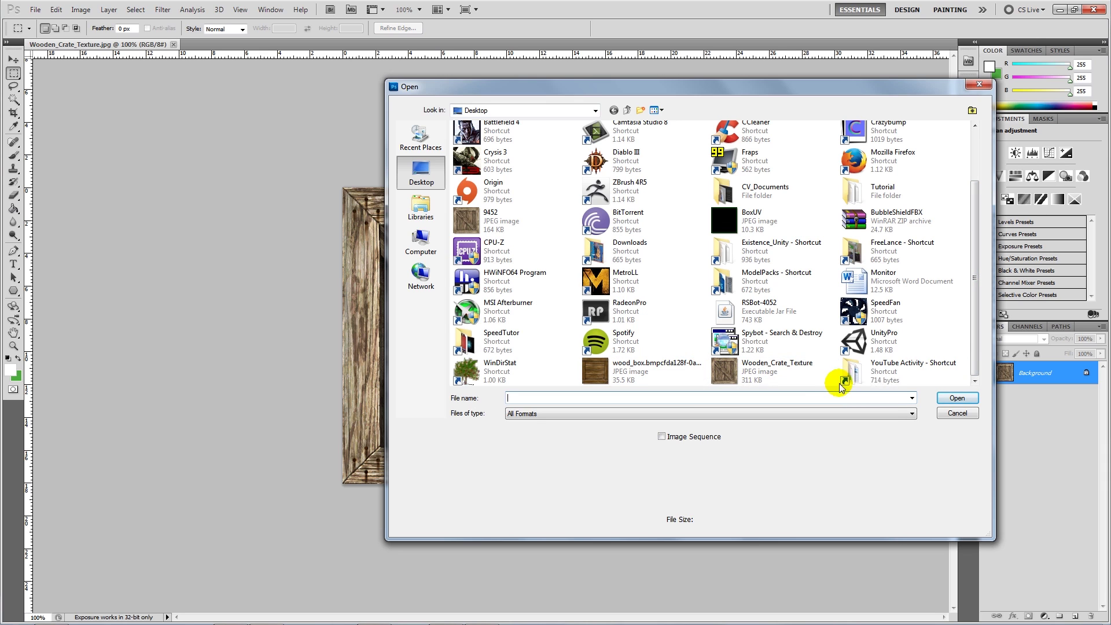
{"action": "double_click", "coordinate": [753, 223]}
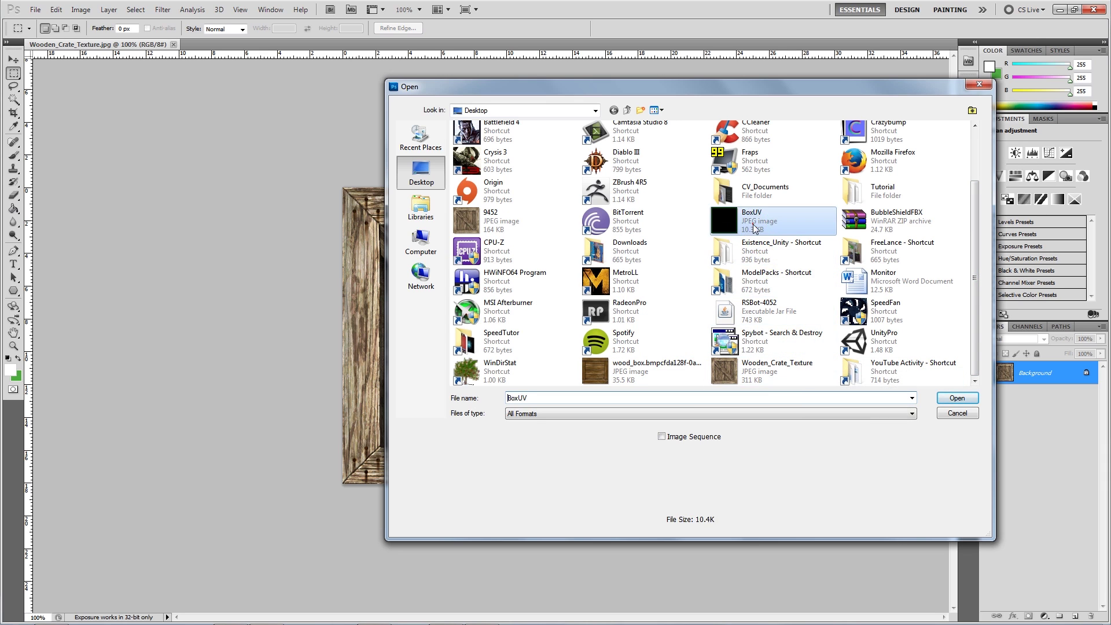
{"action": "left_click", "coordinate": [110, 44]}
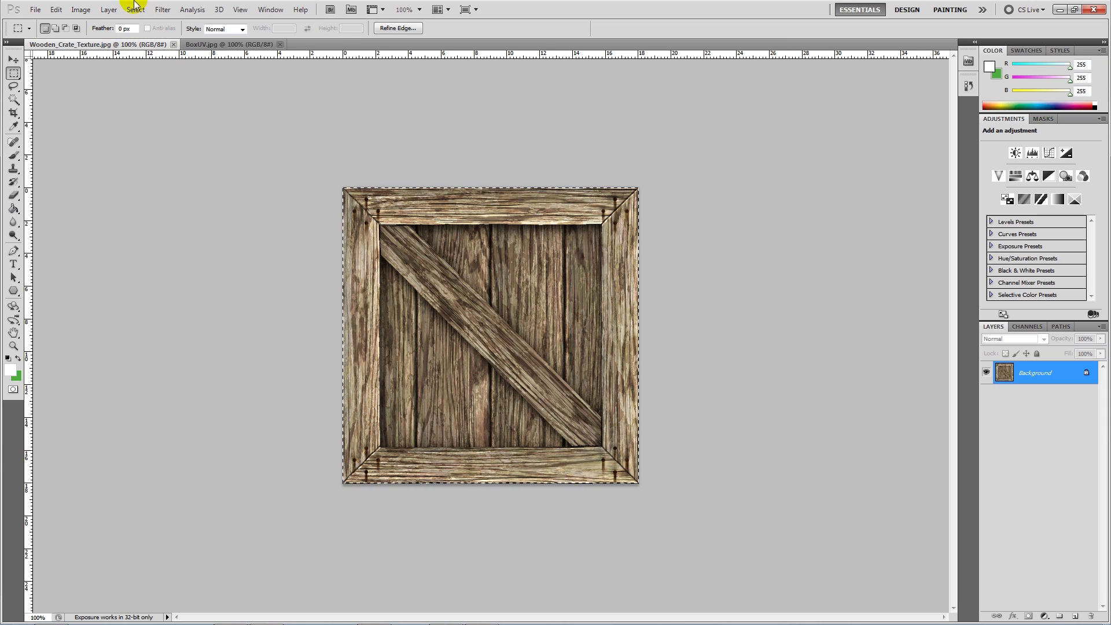
{"action": "left_click", "coordinate": [223, 44]}
{"action": "key", "text": "ctrl+v"}
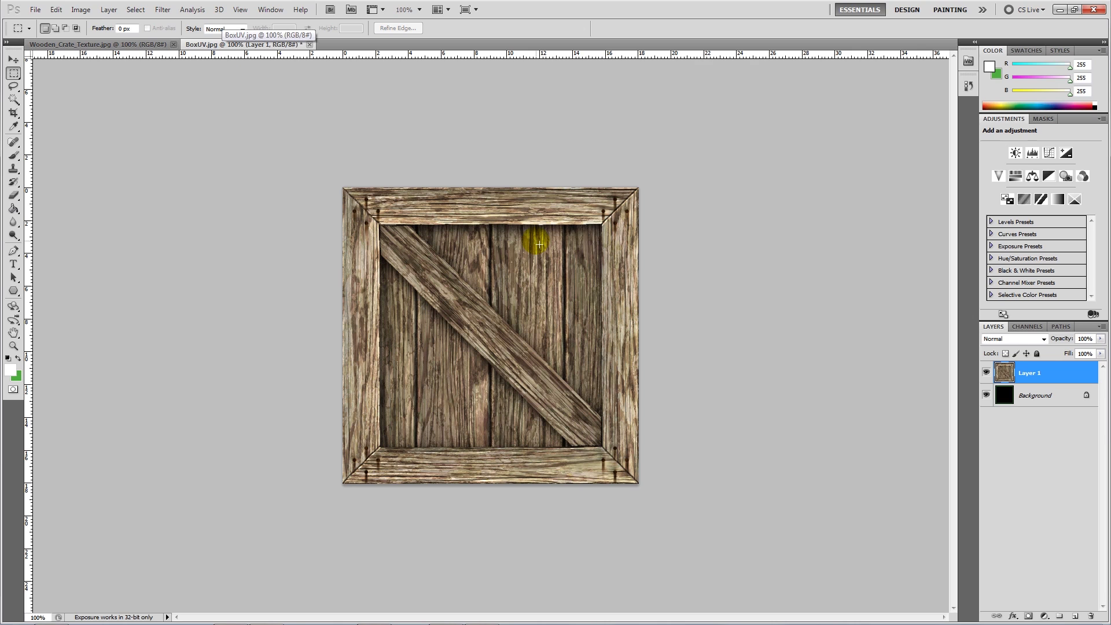
Step: Save the textured layout to the Desktop as a JPEG copy named 'Box_Wood'
{"action": "left_click", "coordinate": [35, 9]}
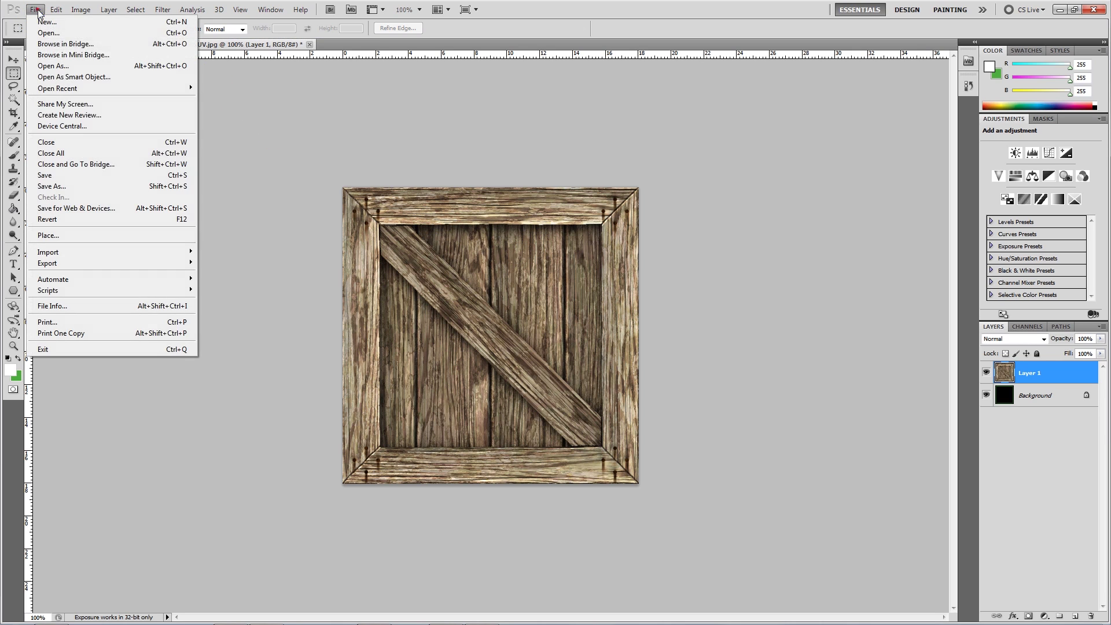
{"action": "left_click", "coordinate": [66, 185]}
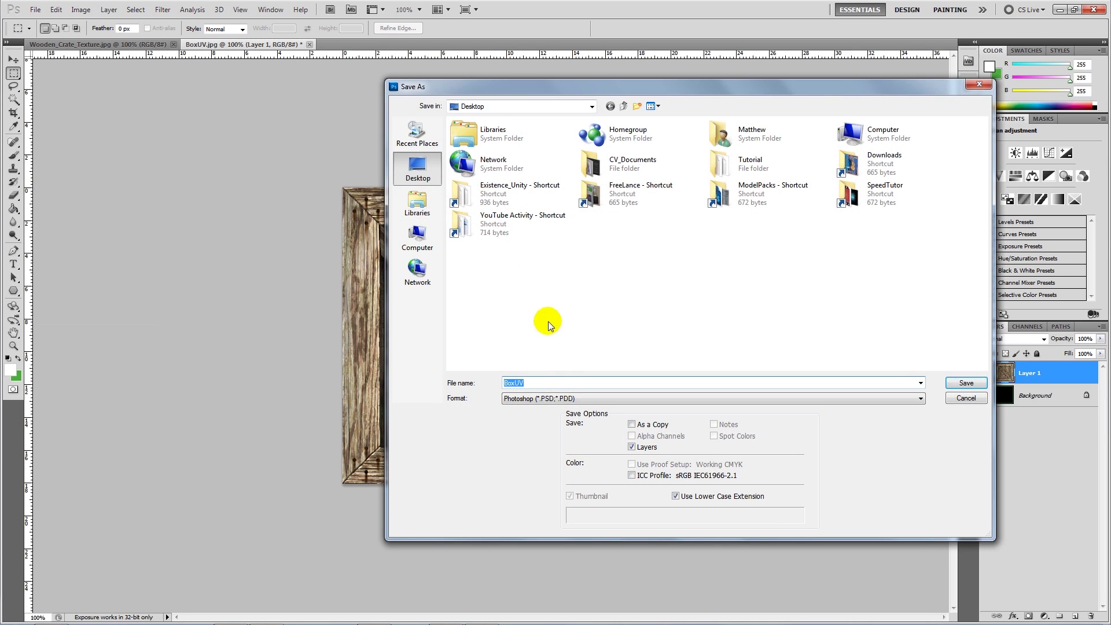
{"action": "left_click", "coordinate": [558, 399]}
{"action": "left_click", "coordinate": [509, 470]}
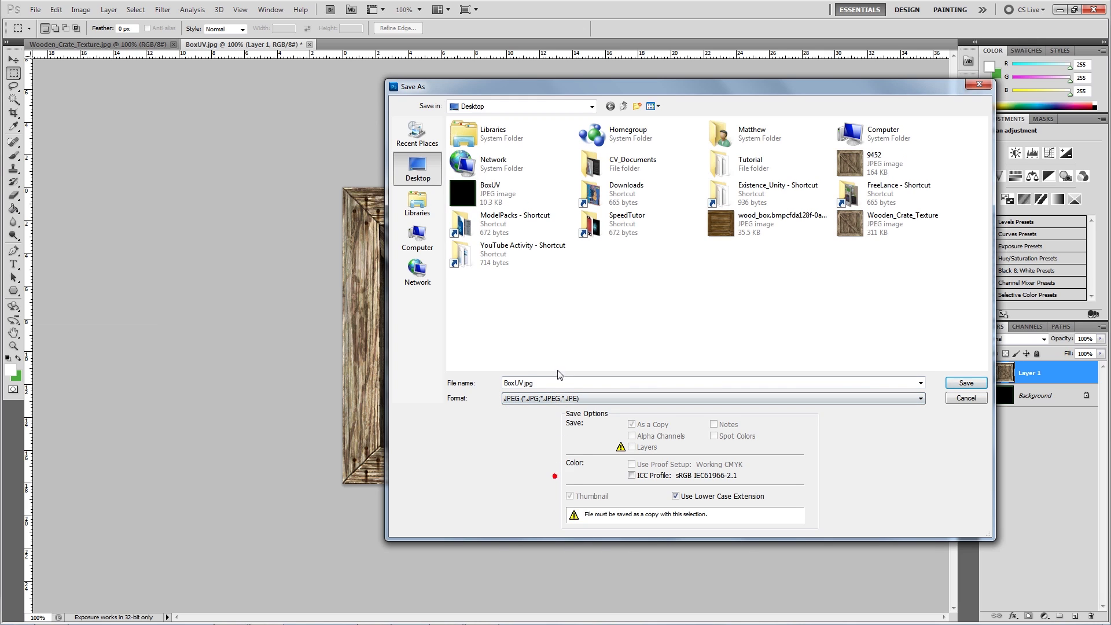
{"action": "double_click", "coordinate": [551, 388]}
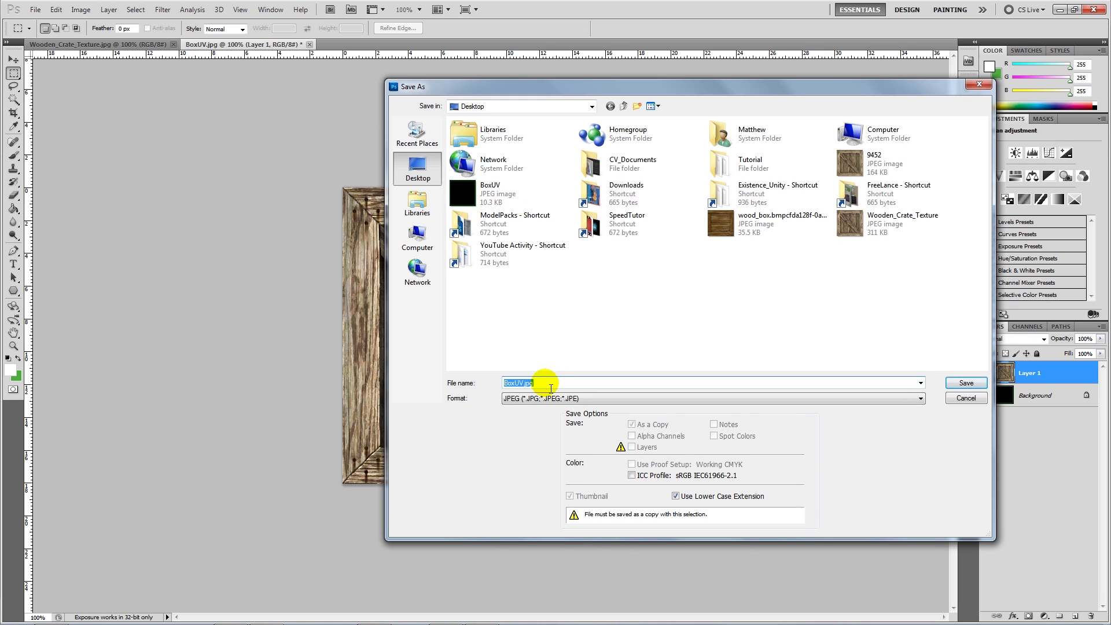
{"action": "type", "text": "B"}
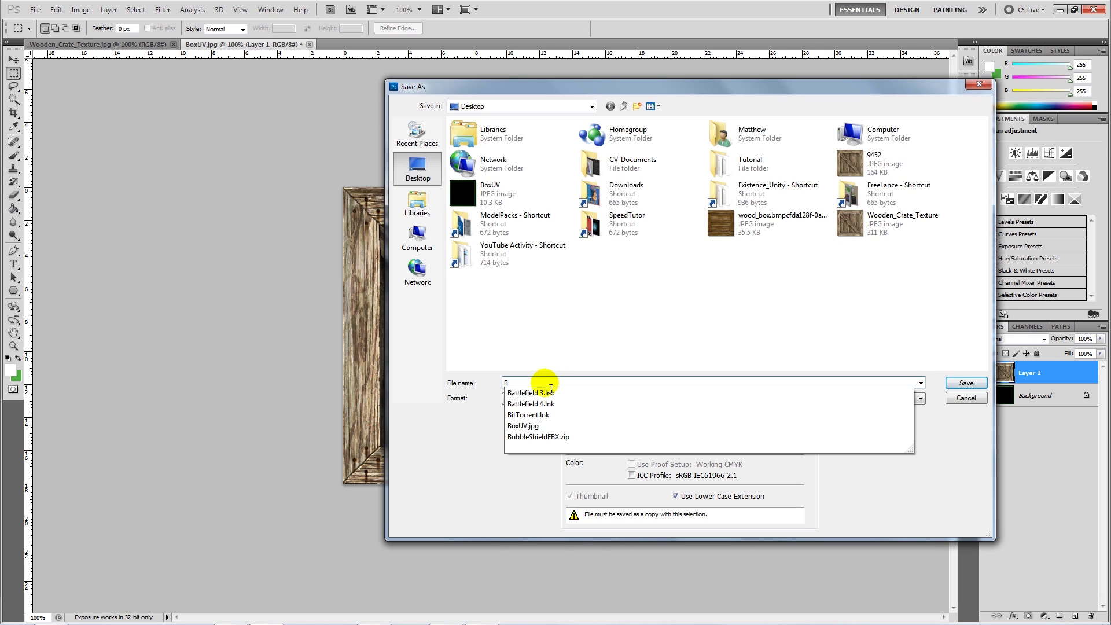
{"action": "type", "text": "ox_WoodenUV"}
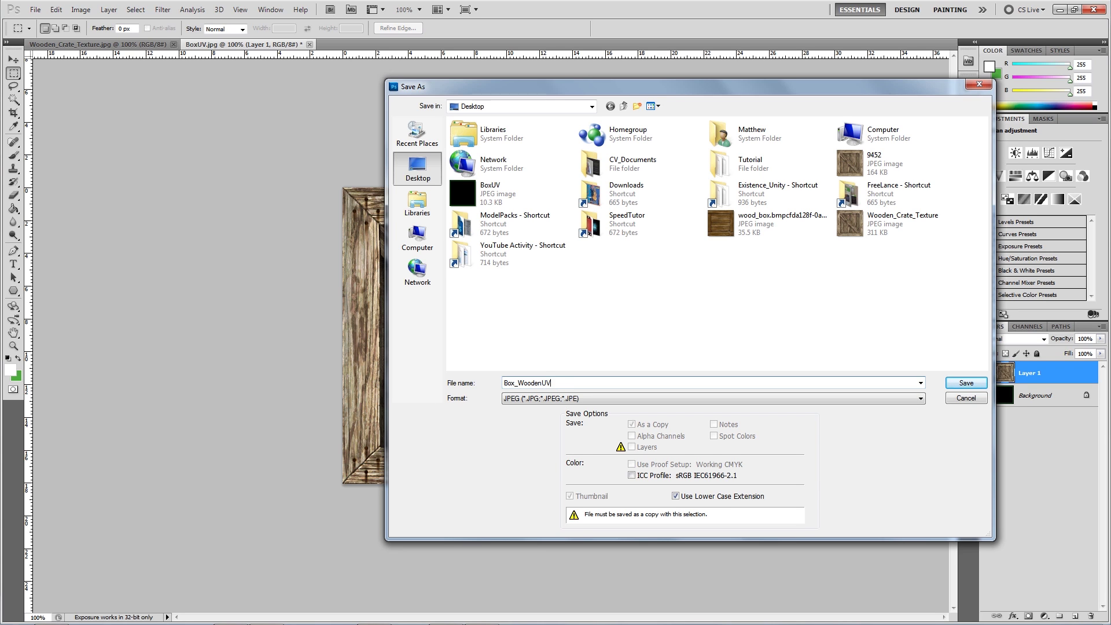
{"action": "key", "text": "Return"}
{"action": "key", "text": "Return"}
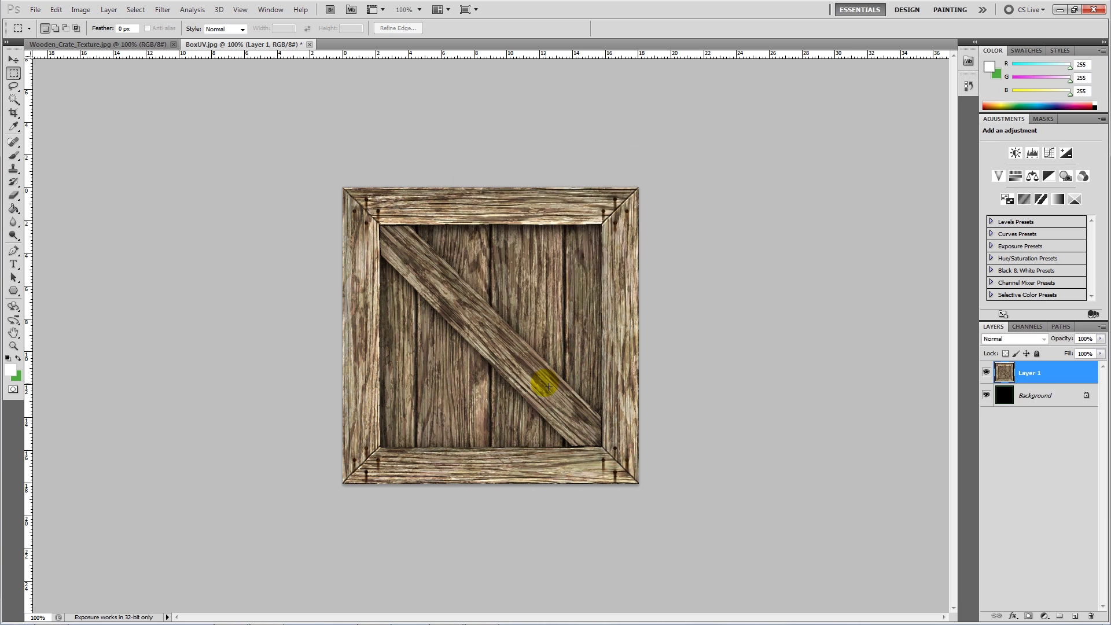
Step: Leave Photoshop for 3ds Max and close the Edit UVWs and Render Map windows, reframing the pink cube
{"action": "left_click", "coordinate": [1069, 9]}
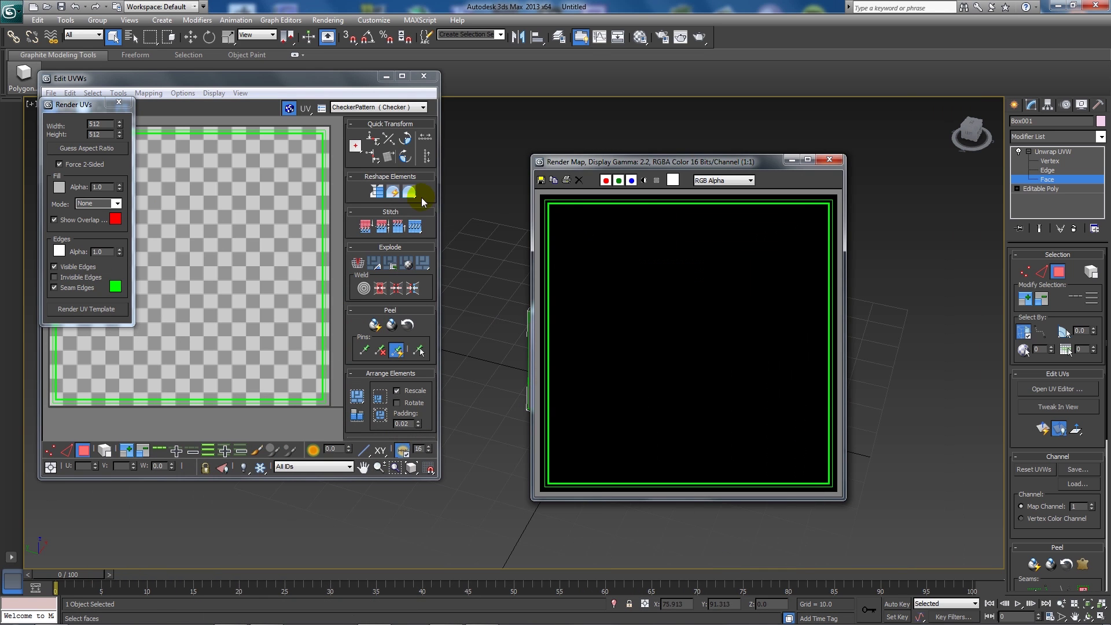
{"action": "left_click", "coordinate": [423, 76]}
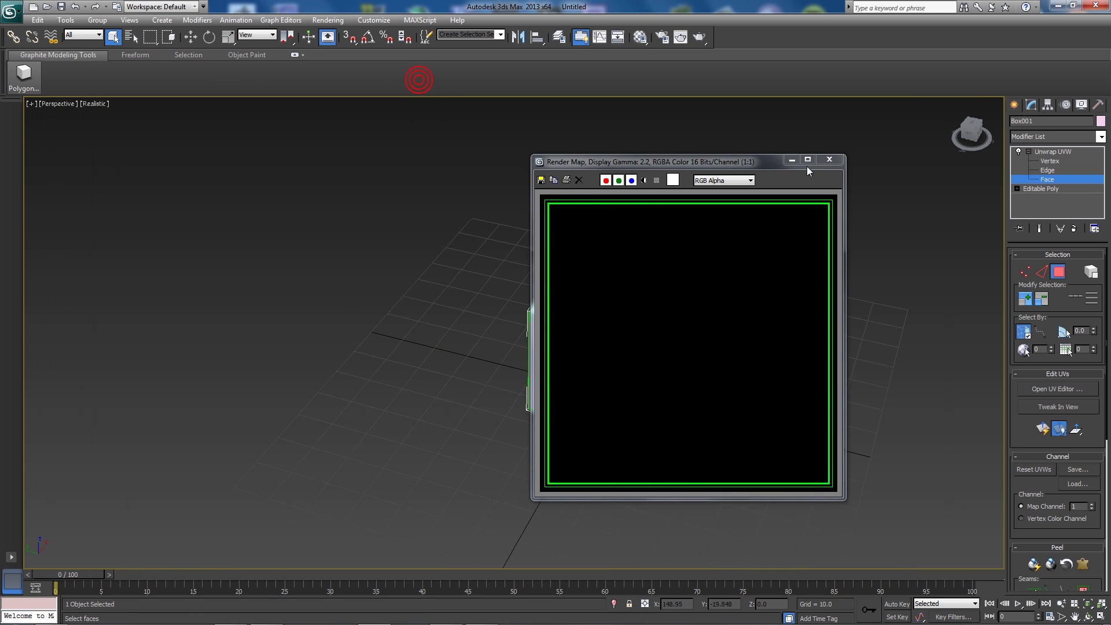
{"action": "left_click", "coordinate": [825, 165]}
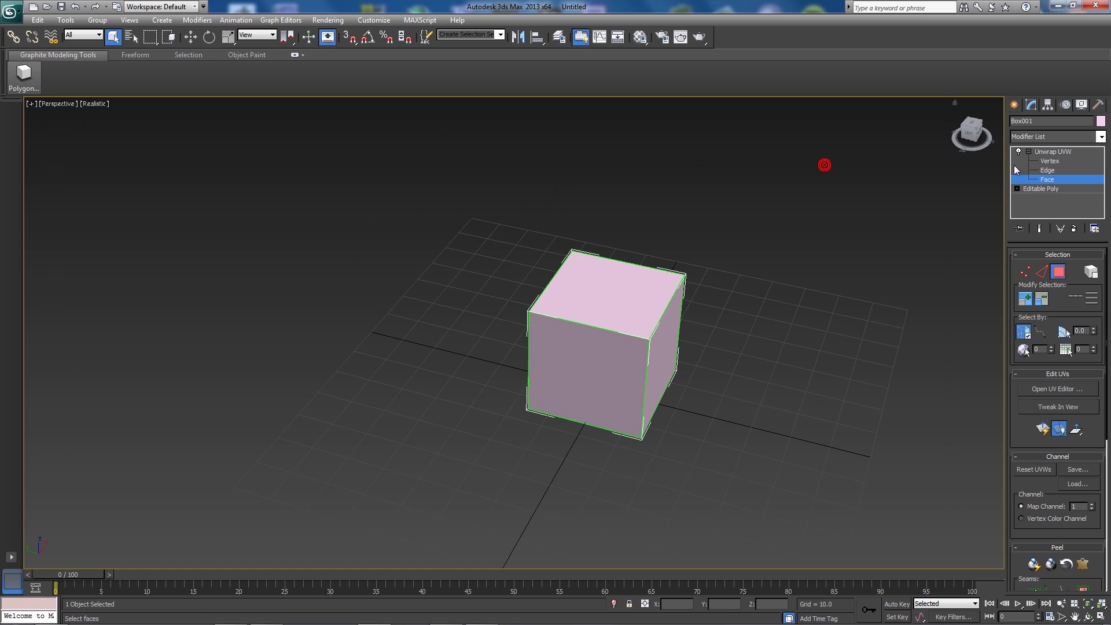
{"action": "left_click", "coordinate": [1014, 105]}
{"action": "middle_click_drag", "start_coordinate": [890, 210], "coordinate": [818, 260]}
{"action": "scroll", "coordinate": [714, 316], "scroll_direction": "up", "scroll_amount": 5}
{"action": "scroll", "coordinate": [795, 268], "scroll_direction": "down", "scroll_amount": 5}
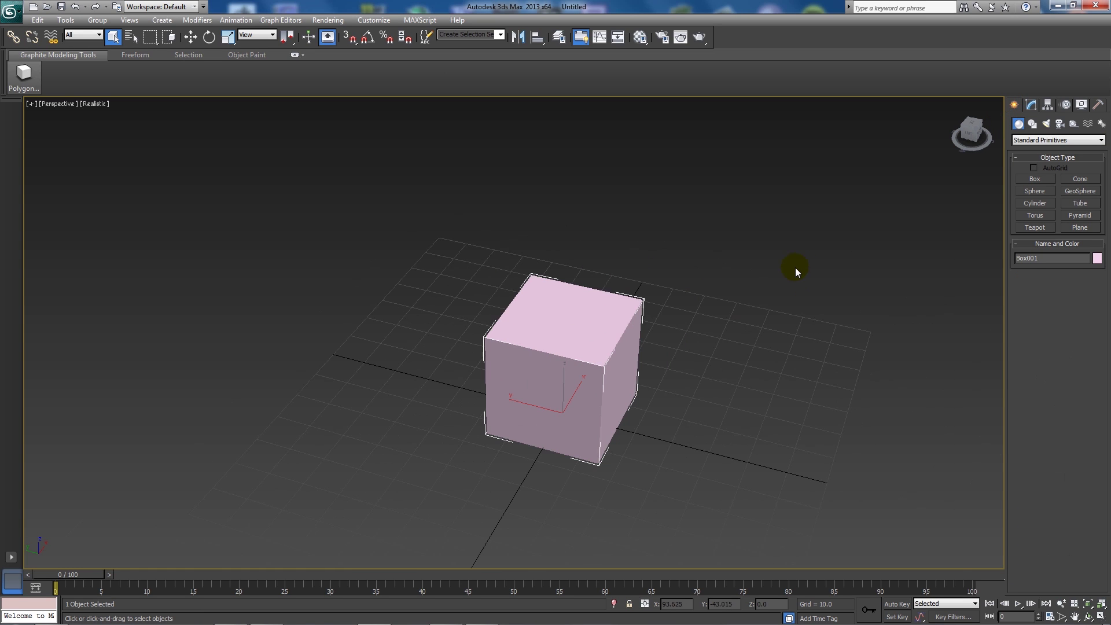
Step: Give material 01 - Default a Desktop Box_WoodenUV.jpg diffuse bitmap and drag it onto the cube
{"action": "key", "text": "m"}
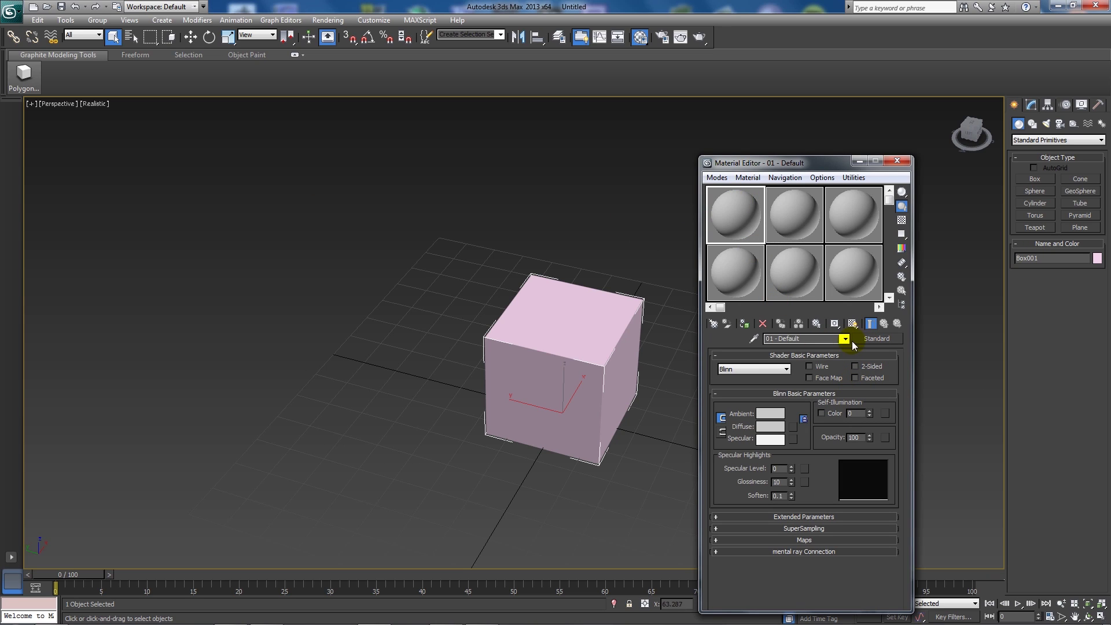
{"action": "left_click", "coordinate": [804, 540]}
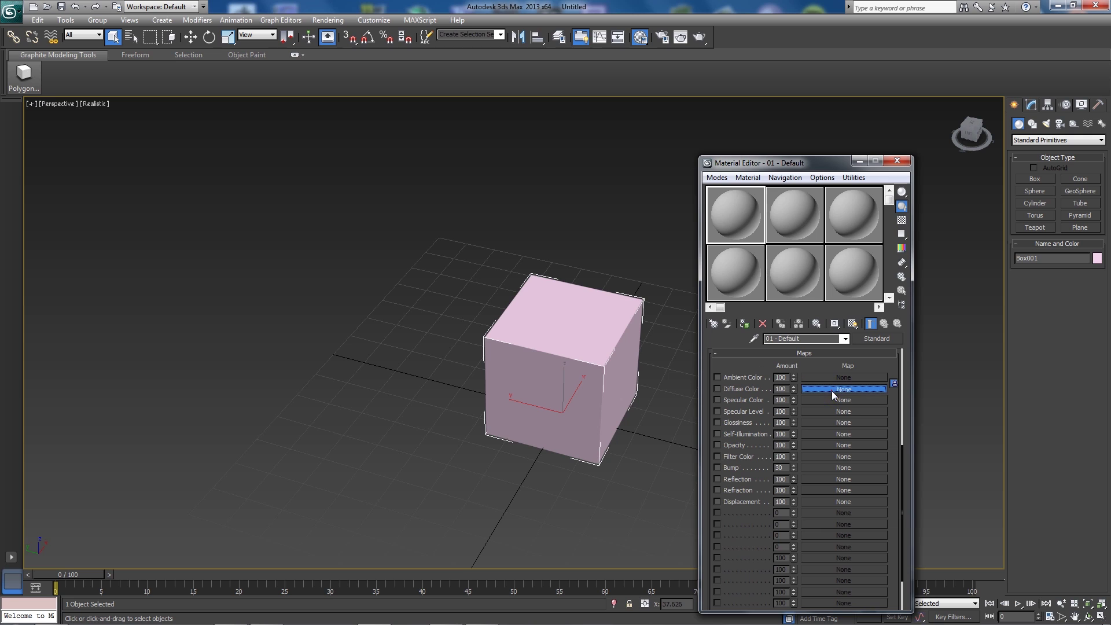
{"action": "double_click", "coordinate": [472, 184]}
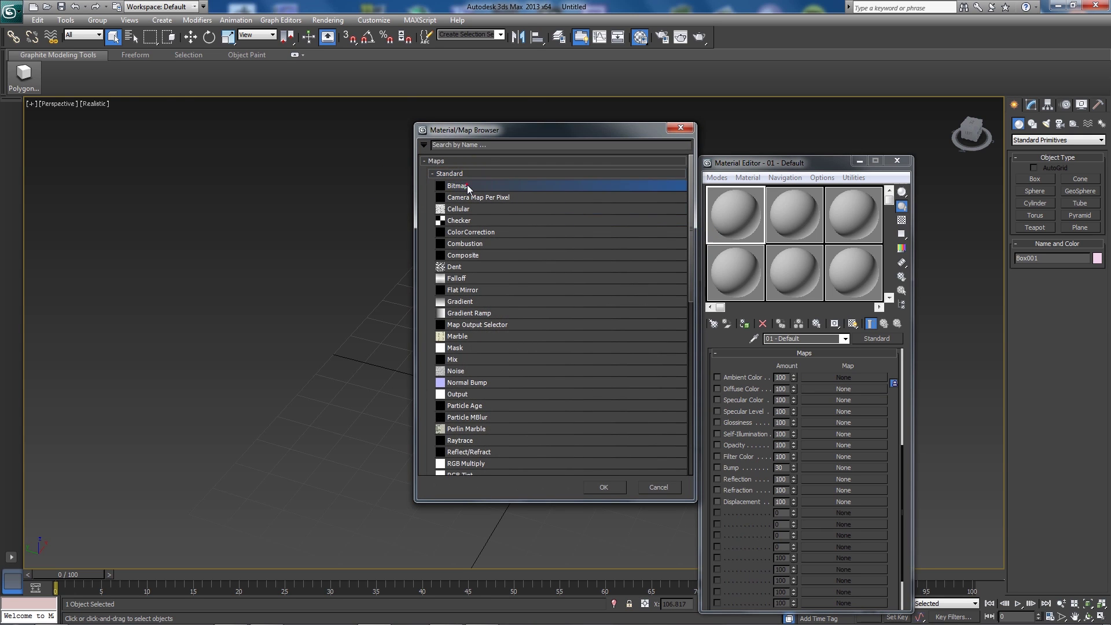
{"action": "left_click", "coordinate": [140, 49]}
{"action": "left_click", "coordinate": [133, 51]}
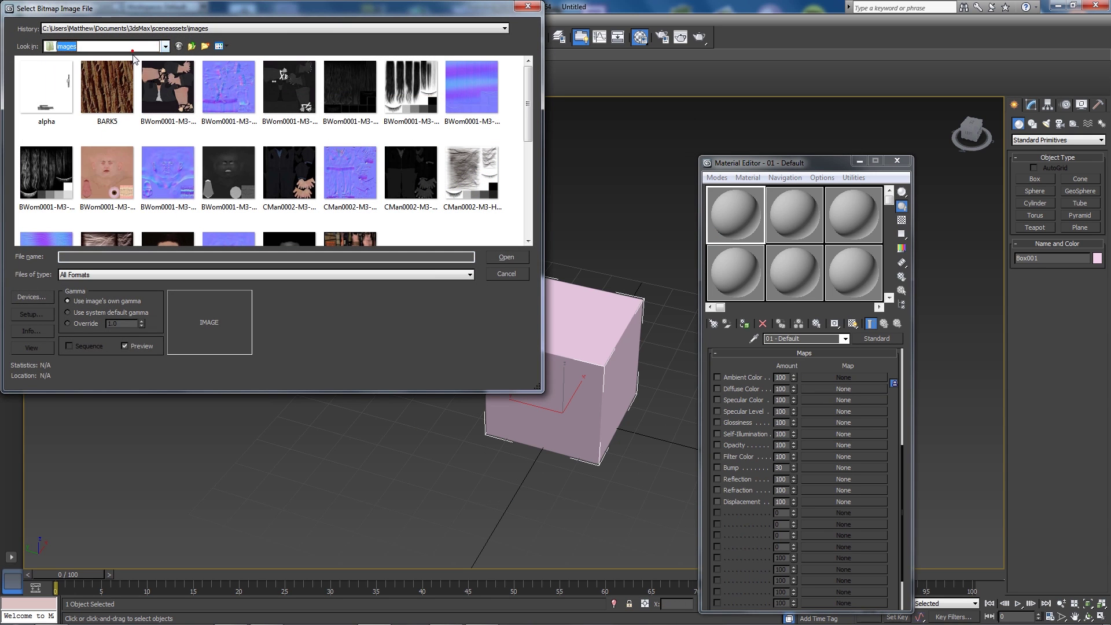
{"action": "left_click", "coordinate": [165, 49]}
{"action": "left_click", "coordinate": [127, 57]}
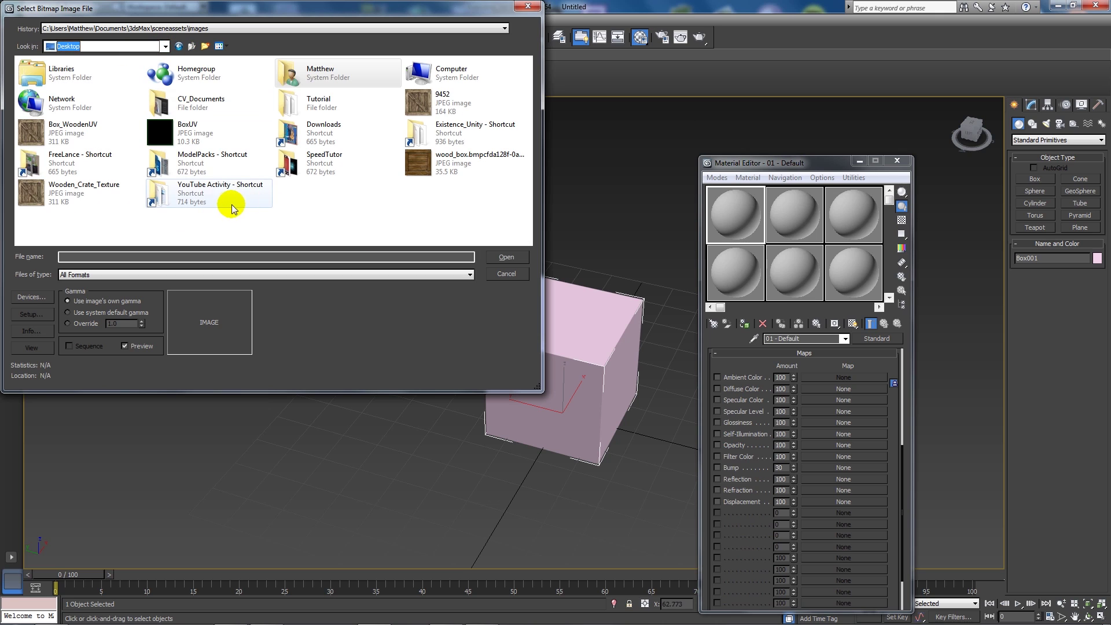
{"action": "double_click", "coordinate": [71, 126]}
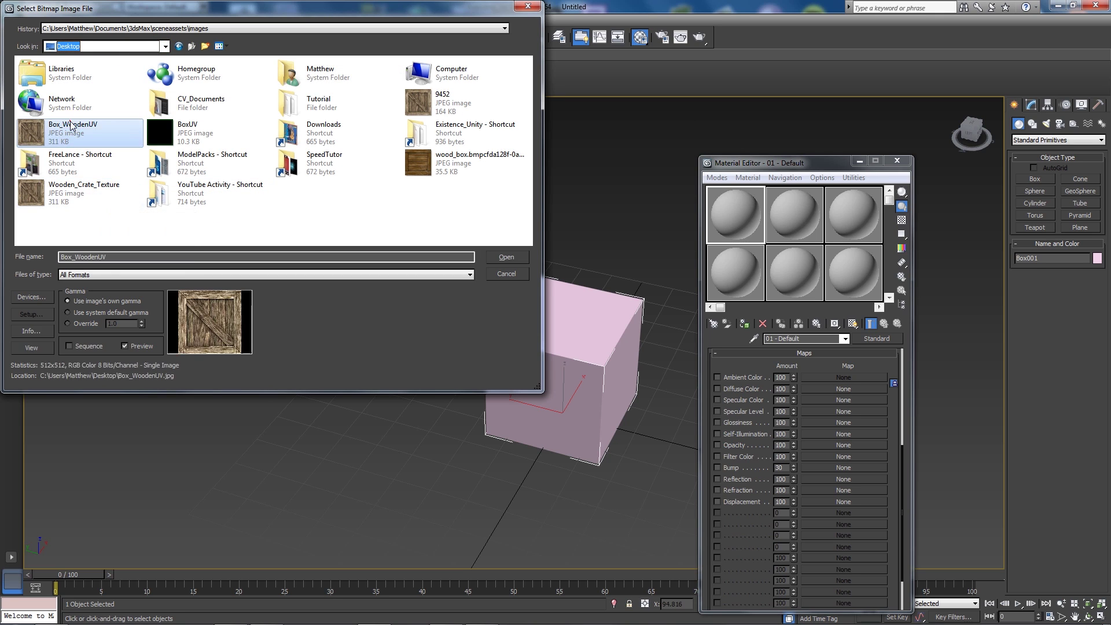
{"action": "left_click_drag", "start_coordinate": [713, 217], "coordinate": [566, 355]}
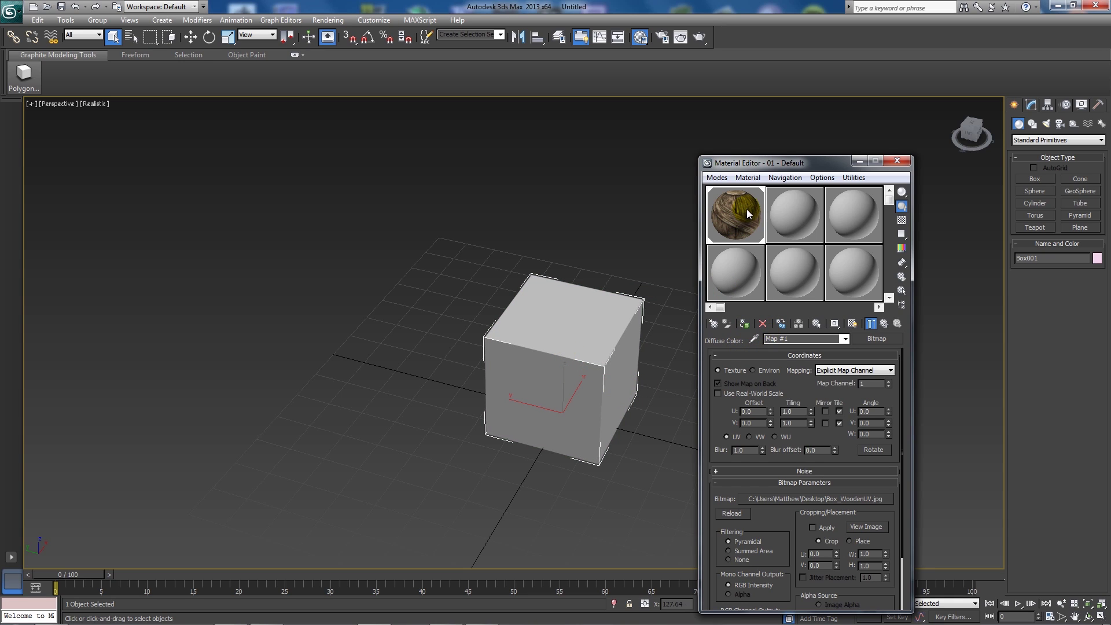
Step: Show the wood texture on the cube in the viewport, deselect the crate, and close the Material Editor
{"action": "left_click", "coordinate": [853, 325]}
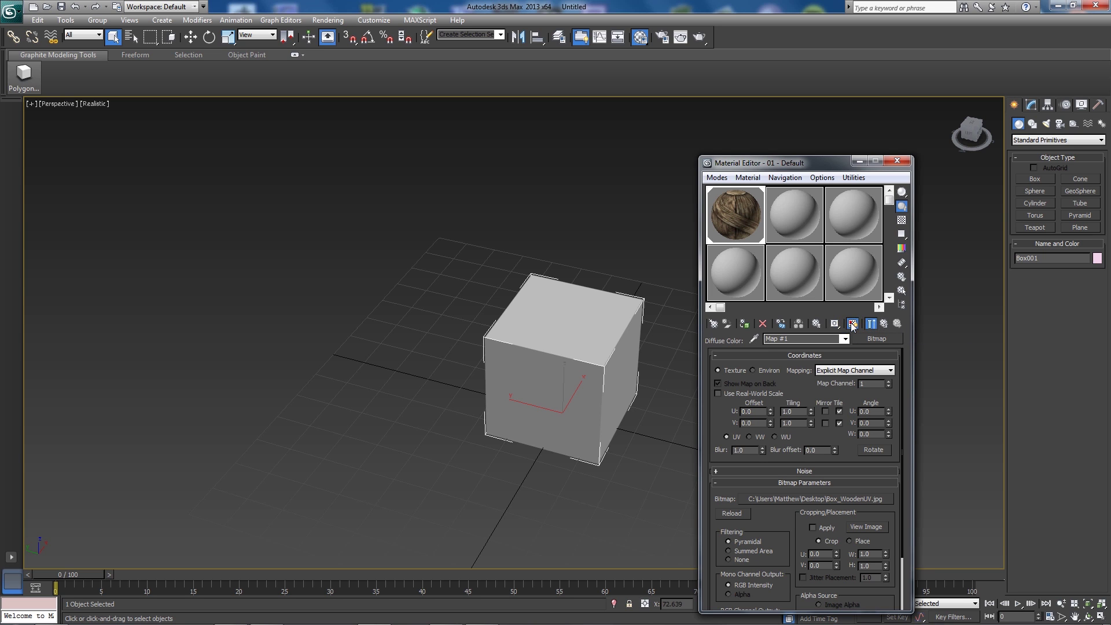
{"action": "left_click", "coordinate": [623, 291]}
{"action": "scroll", "coordinate": [623, 291], "scroll_direction": "up", "scroll_amount": 5}
{"action": "scroll", "coordinate": [484, 248], "scroll_direction": "down", "scroll_amount": 6}
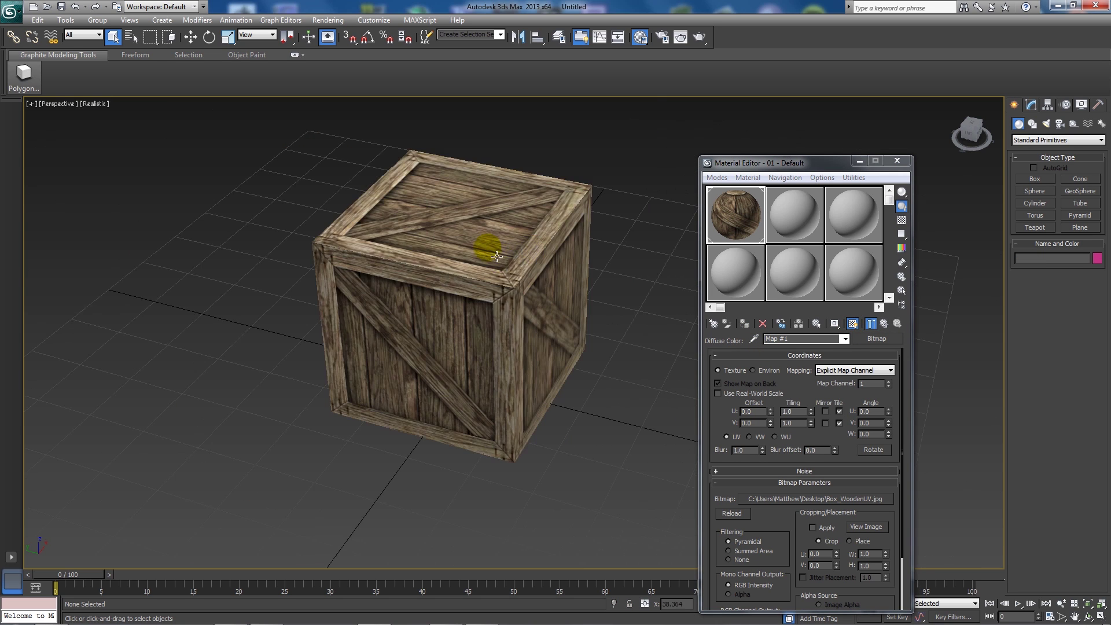
{"action": "scroll", "coordinate": [454, 249], "scroll_direction": "up", "scroll_amount": 3}
{"action": "middle_click_drag", "start_coordinate": [494, 314], "coordinate": [516, 372]}
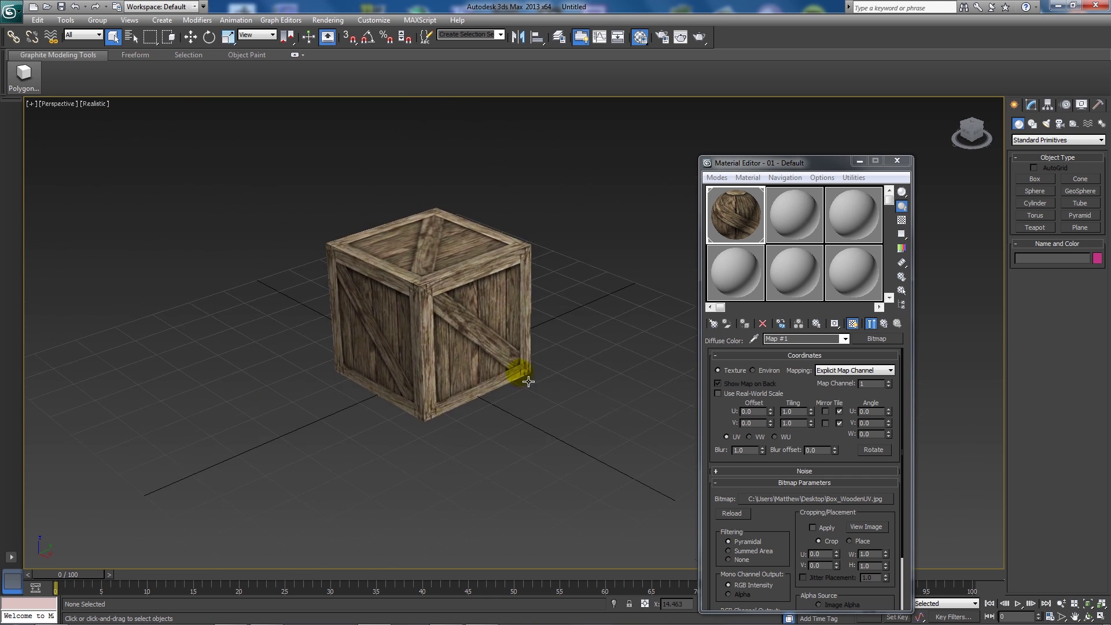
{"action": "scroll", "coordinate": [459, 285], "scroll_direction": "up", "scroll_amount": 4}
{"action": "scroll", "coordinate": [500, 323], "scroll_direction": "down", "scroll_amount": 2}
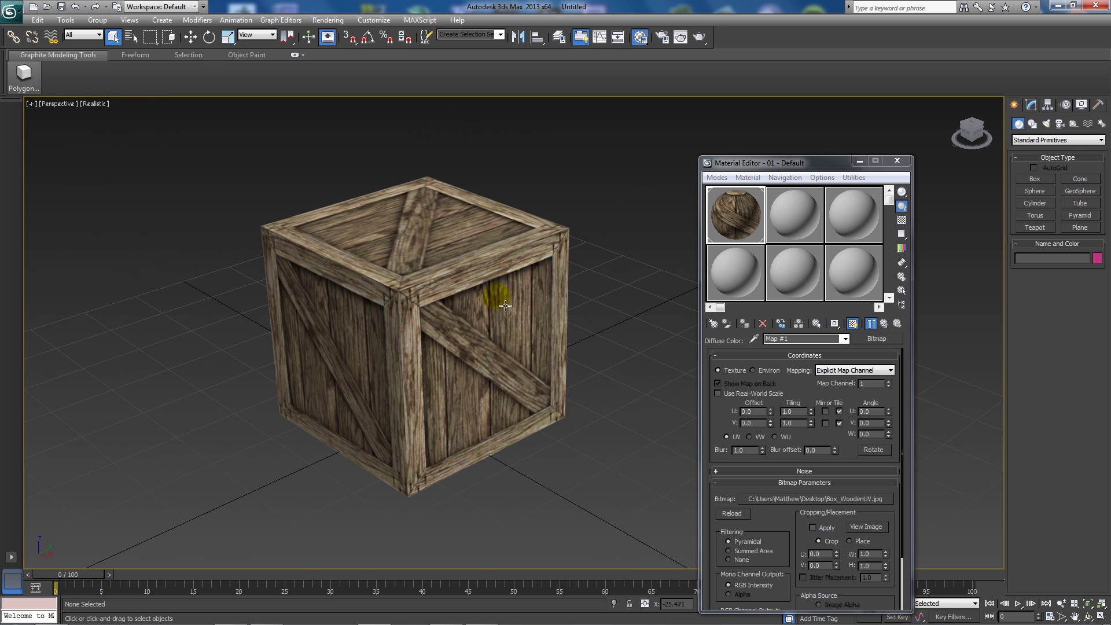
{"action": "left_click", "coordinate": [897, 160]}
Step: Select Box001 and open Edit UVWs from its Unwrap UVW modifier in the Modify panel
{"action": "left_click", "coordinate": [435, 299]}
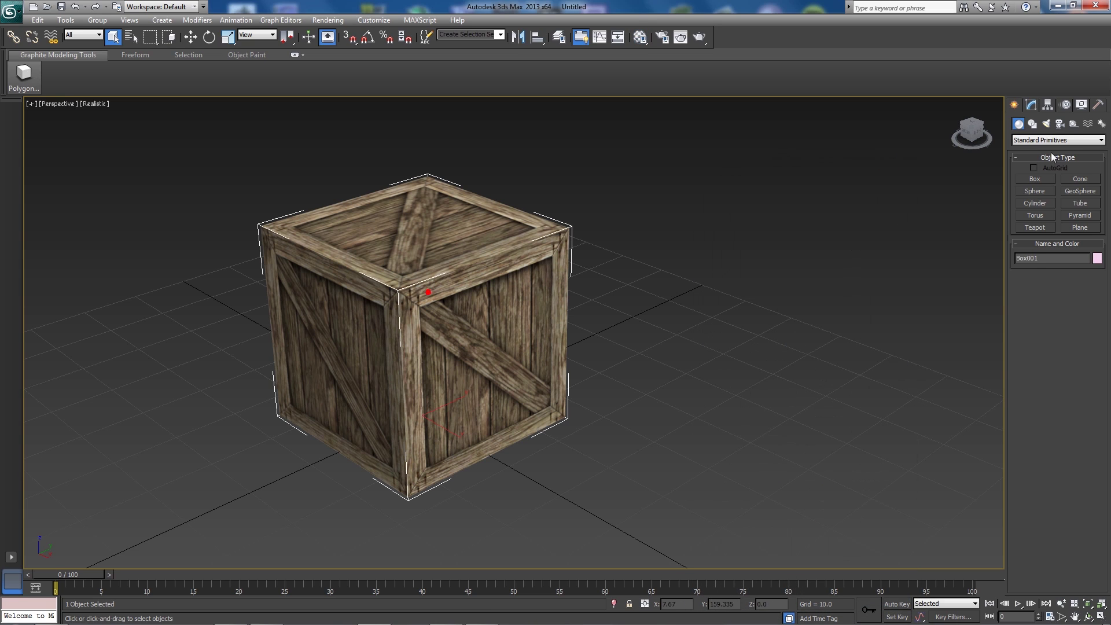
{"action": "left_click", "coordinate": [1032, 105]}
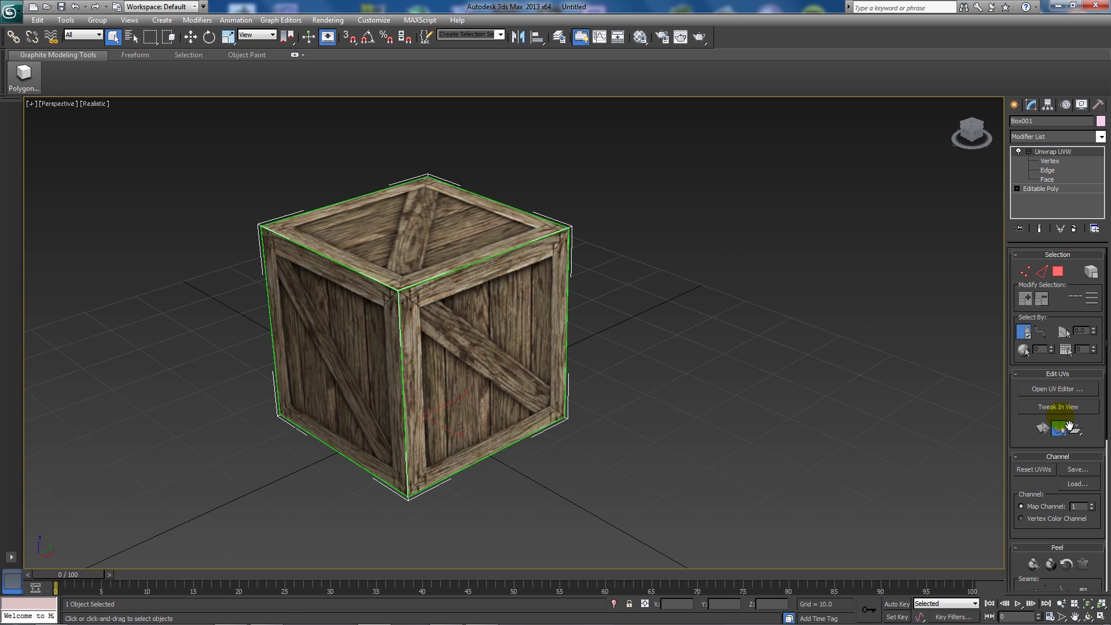
{"action": "left_click", "coordinate": [1054, 389]}
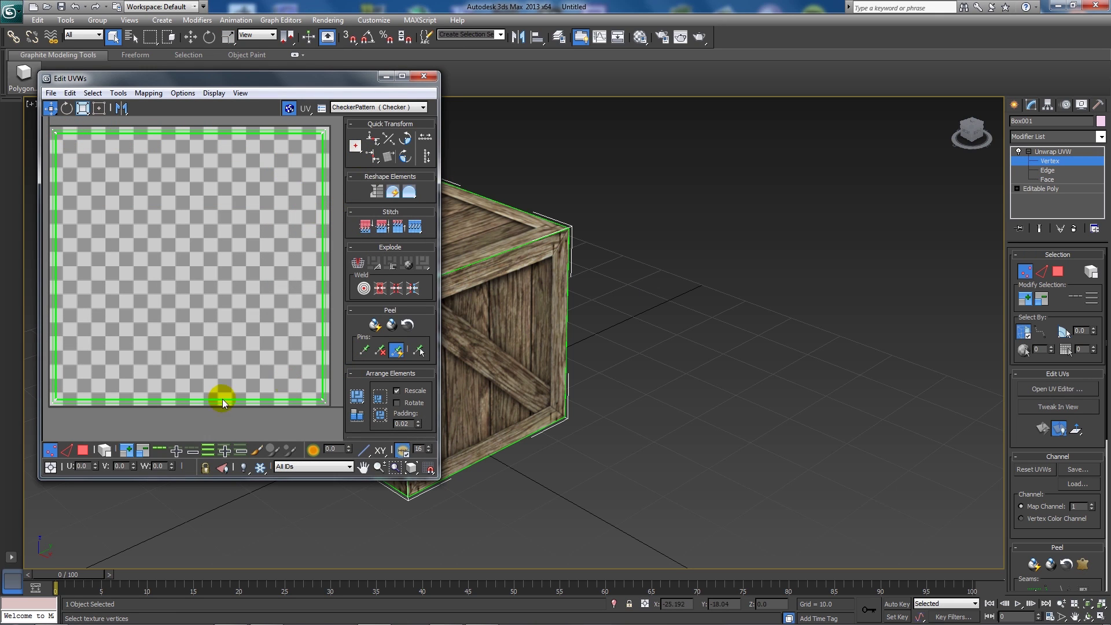
{"action": "middle_click_drag", "start_coordinate": [595, 273], "coordinate": [551, 270], "text": "alt"}
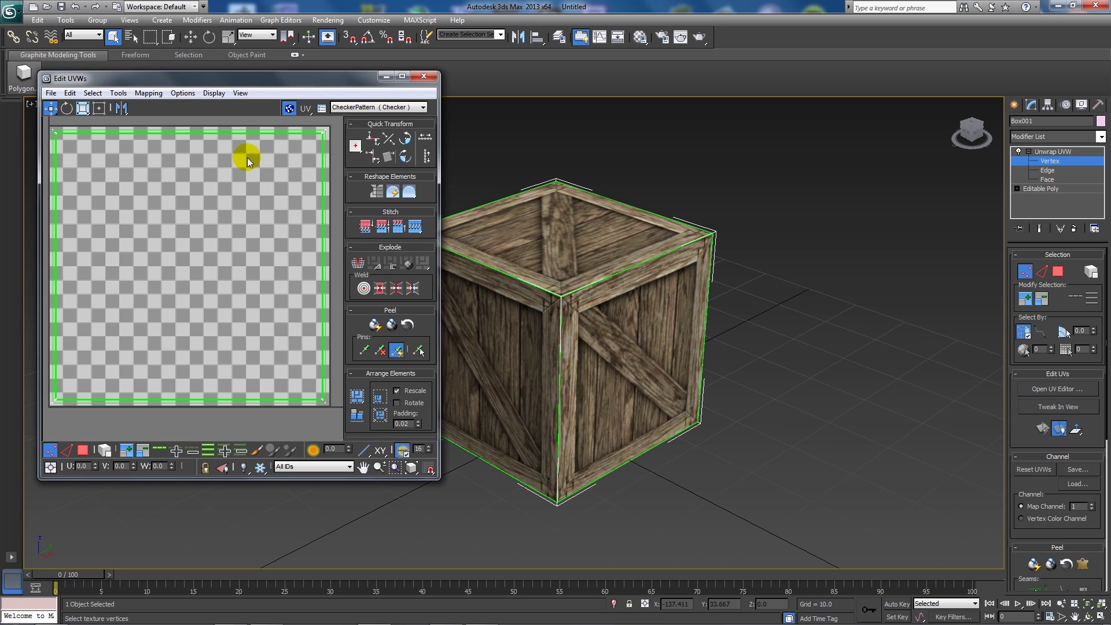
{"action": "scroll", "coordinate": [267, 252], "scroll_direction": "down", "scroll_amount": 4}
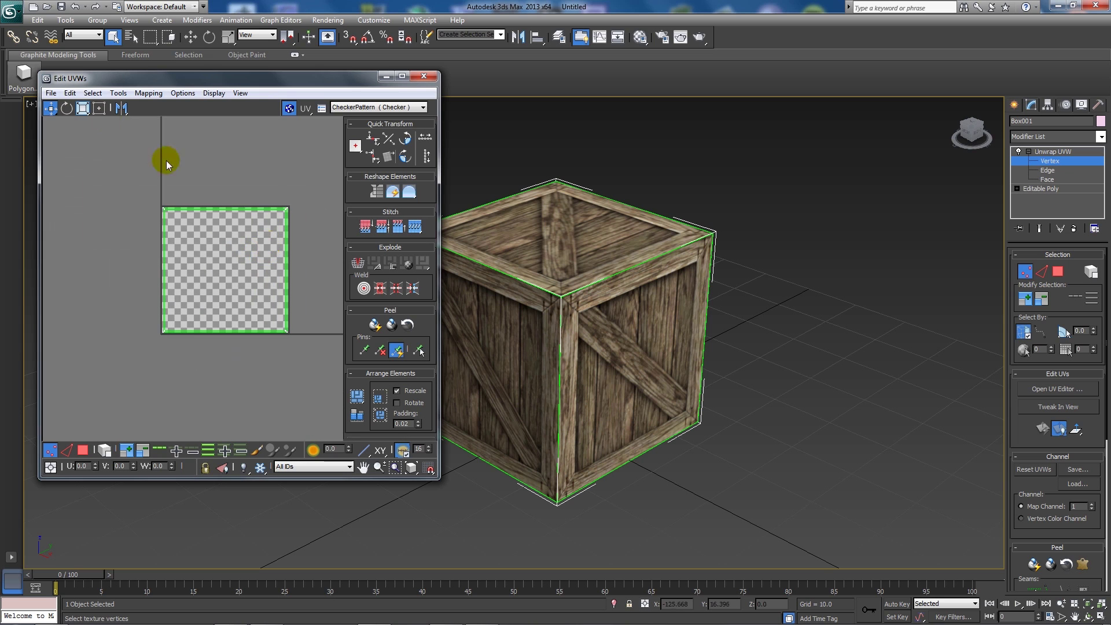
Step: Display Map #2 (Box_WoodenUV.jpg) behind the UVs and marquee-select the four UV corner vertices
{"action": "left_click", "coordinate": [404, 108]}
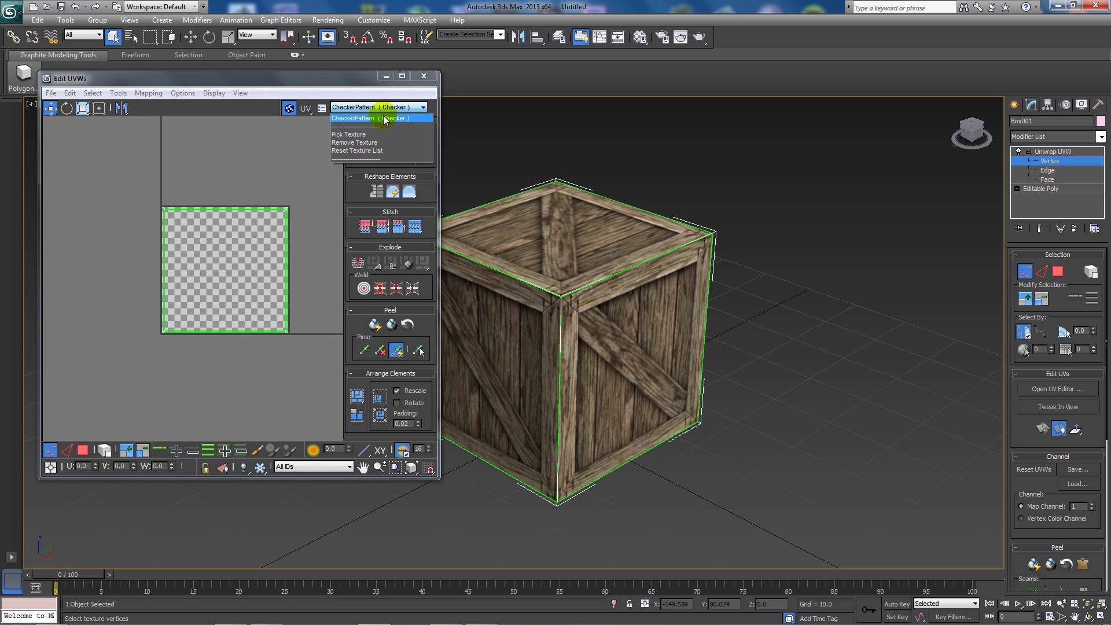
{"action": "left_click", "coordinate": [369, 145]}
{"action": "scroll", "coordinate": [243, 210], "scroll_direction": "up", "scroll_amount": 3}
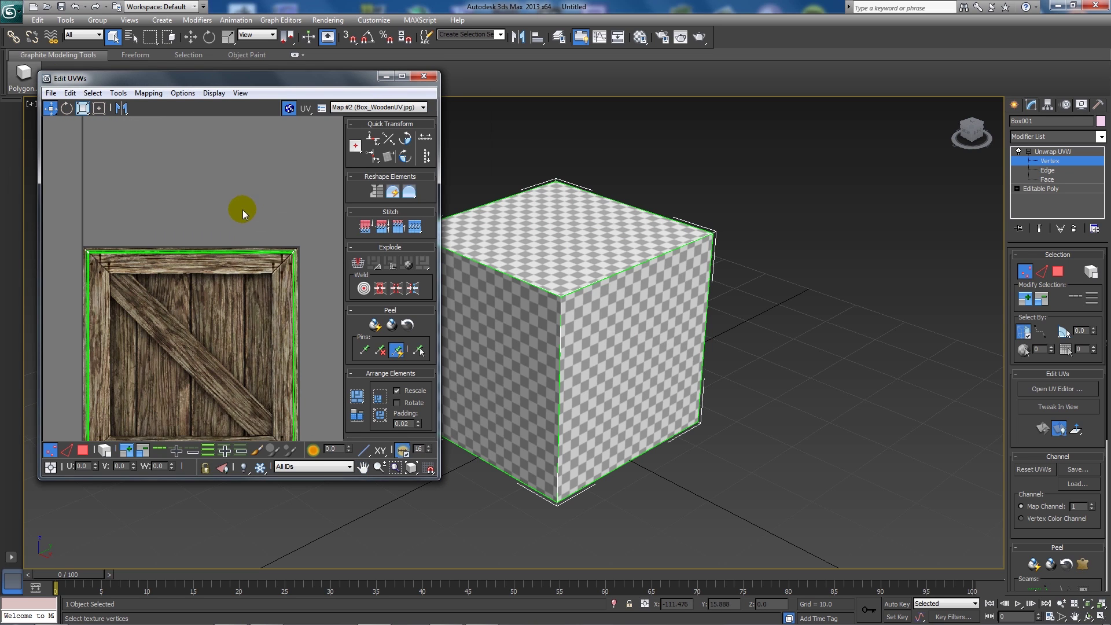
{"action": "scroll", "coordinate": [263, 158], "scroll_direction": "down", "scroll_amount": 1}
{"action": "scroll", "coordinate": [247, 189], "scroll_direction": "up", "scroll_amount": 1}
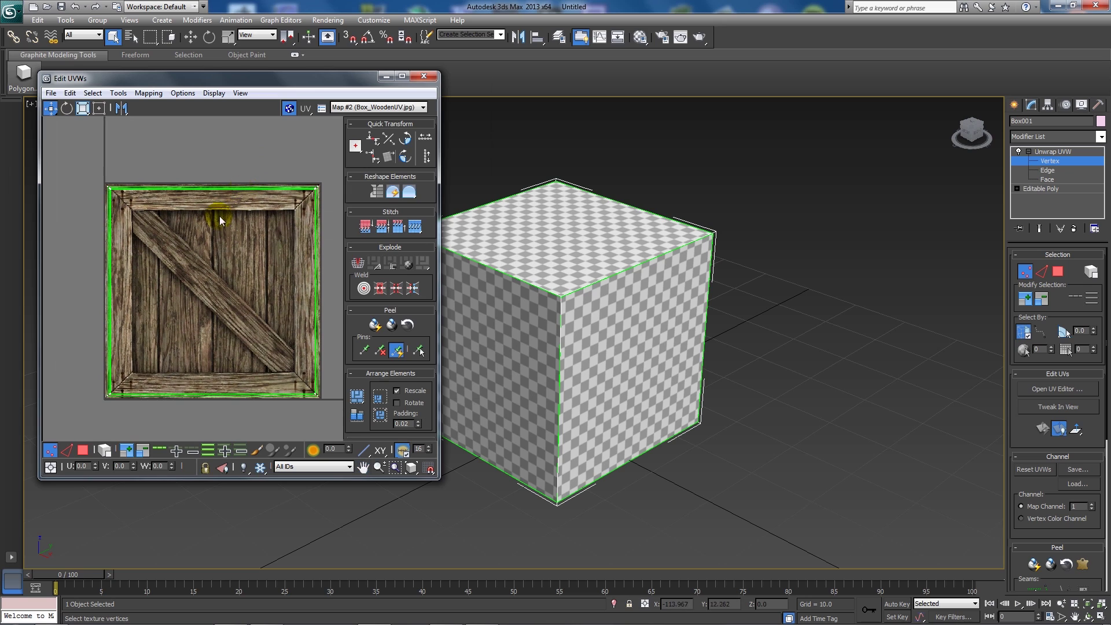
{"action": "left_click_drag", "start_coordinate": [76, 145], "coordinate": [336, 408]}
Step: Switch Unwrap UVW to Face level, select the box's UV faces and shift the shell down-left
{"action": "left_click", "coordinate": [1048, 179]}
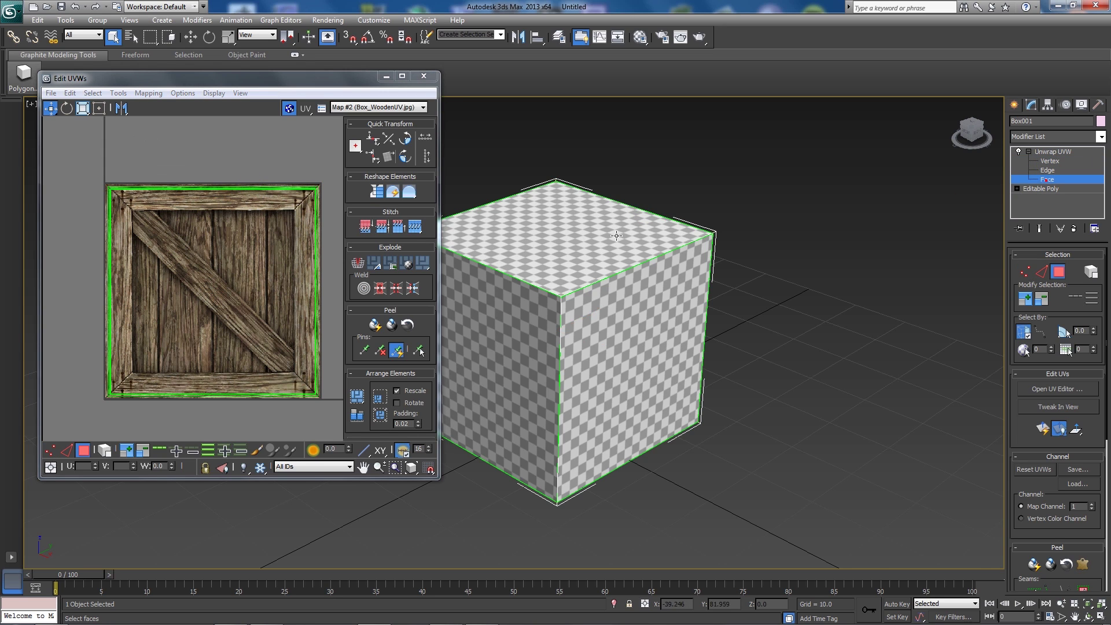
{"action": "scroll", "coordinate": [616, 235], "scroll_direction": "down", "scroll_amount": 5}
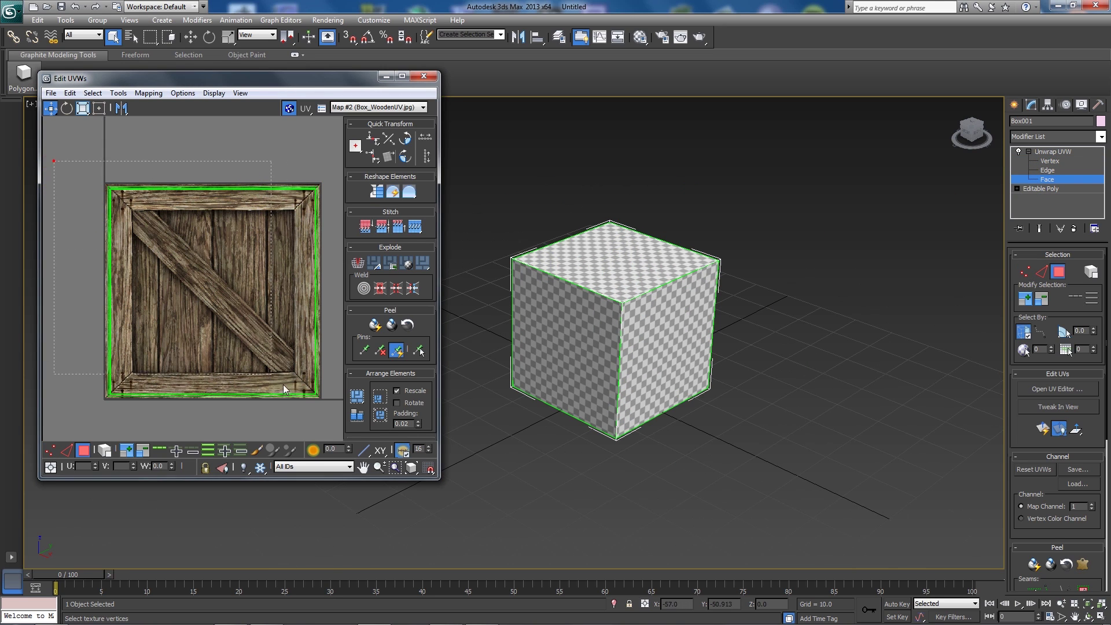
{"action": "left_click_drag", "start_coordinate": [283, 385], "coordinate": [341, 424]}
{"action": "left_click_drag", "start_coordinate": [245, 268], "coordinate": [253, 310]}
{"action": "left_click", "coordinate": [351, 108]}
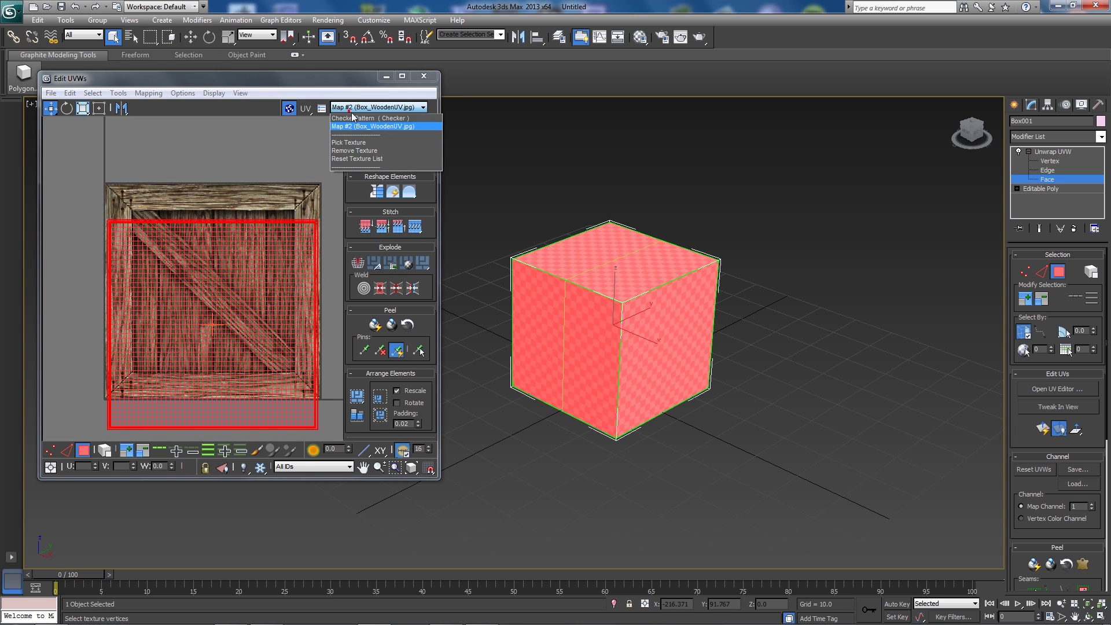
{"action": "left_click", "coordinate": [350, 126]}
{"action": "left_click", "coordinate": [273, 151]}
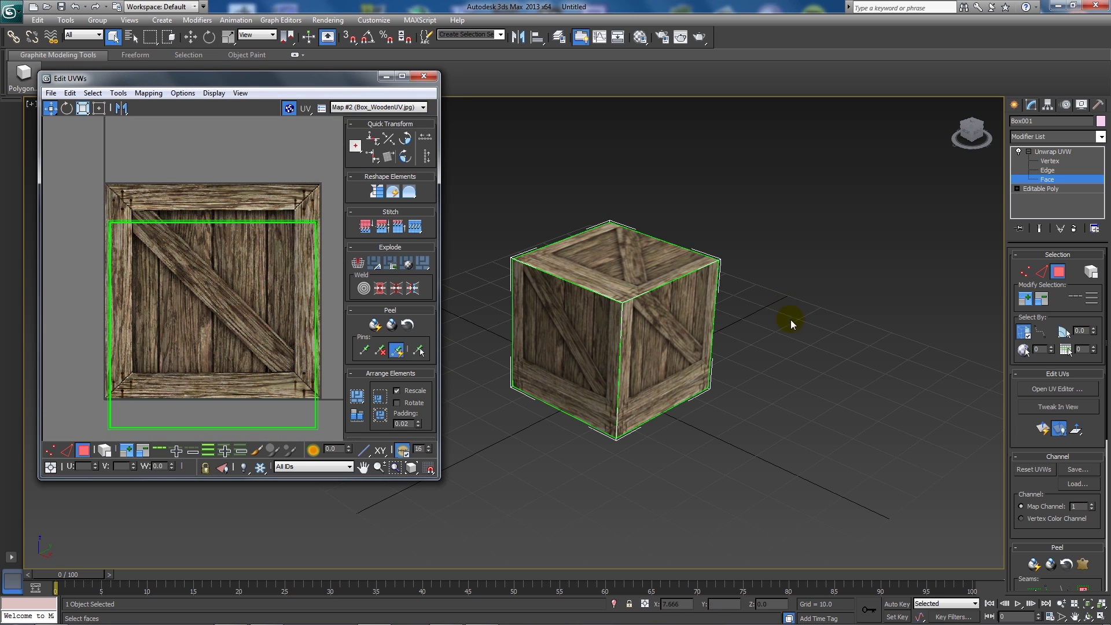
Step: Select all the cube's UV faces and scale them up well beyond the texture square
{"action": "left_click", "coordinate": [659, 342]}
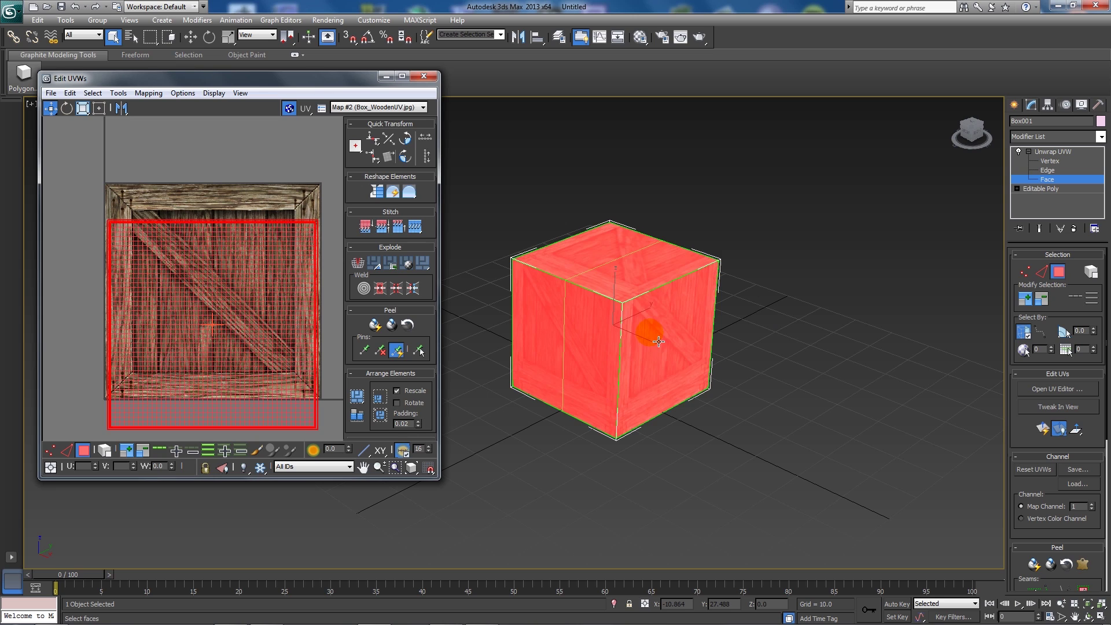
{"action": "left_click", "coordinate": [496, 204]}
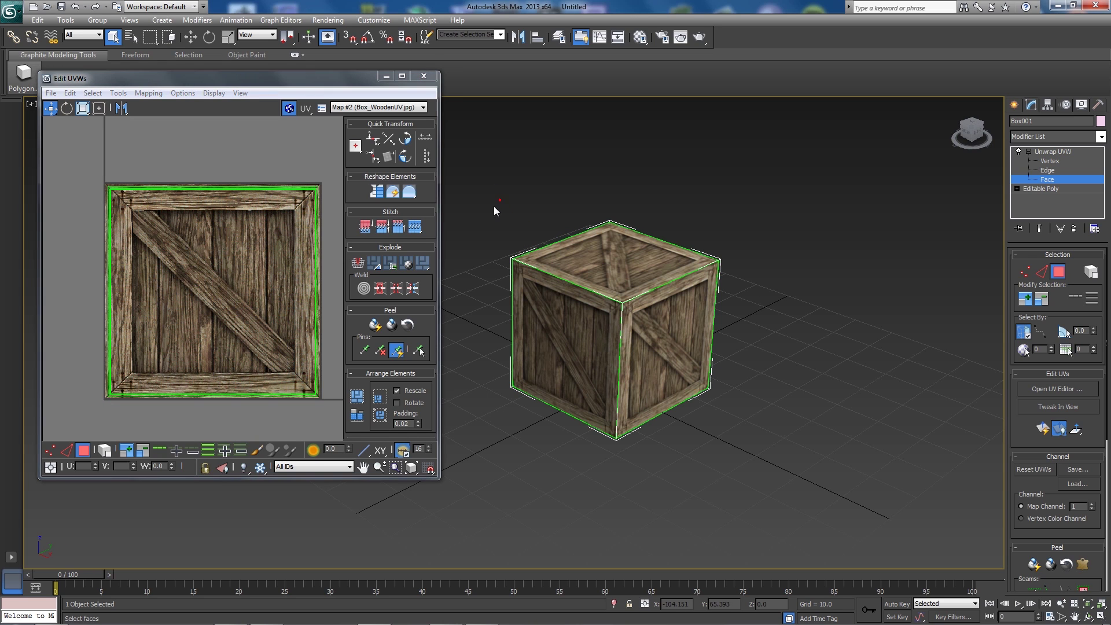
{"action": "left_click", "coordinate": [89, 171]}
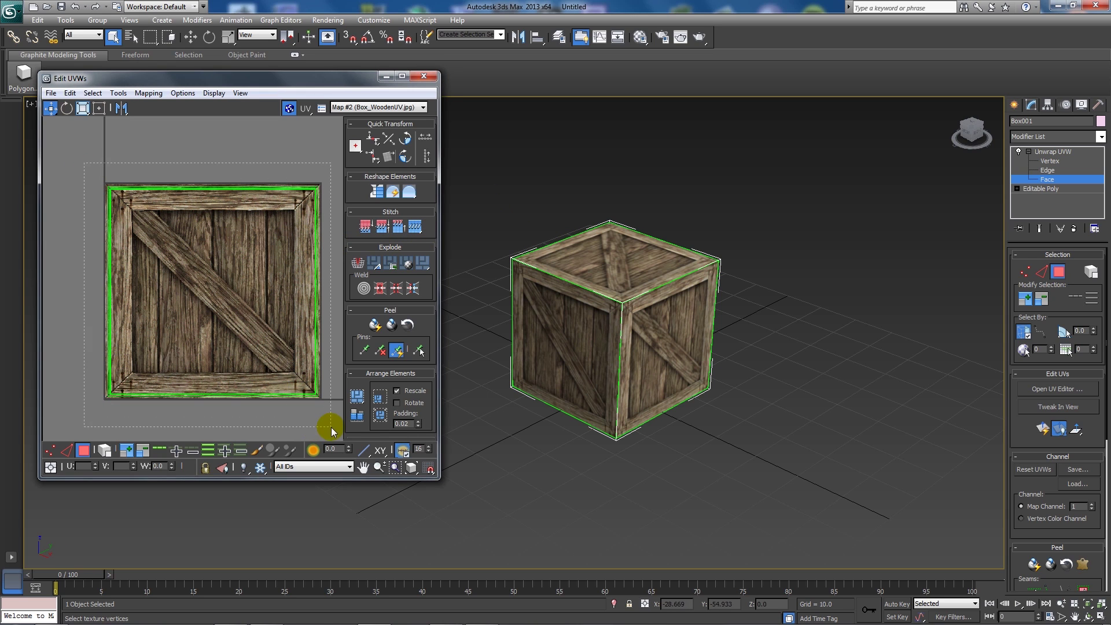
{"action": "left_click_drag", "start_coordinate": [331, 428], "coordinate": [132, 111]}
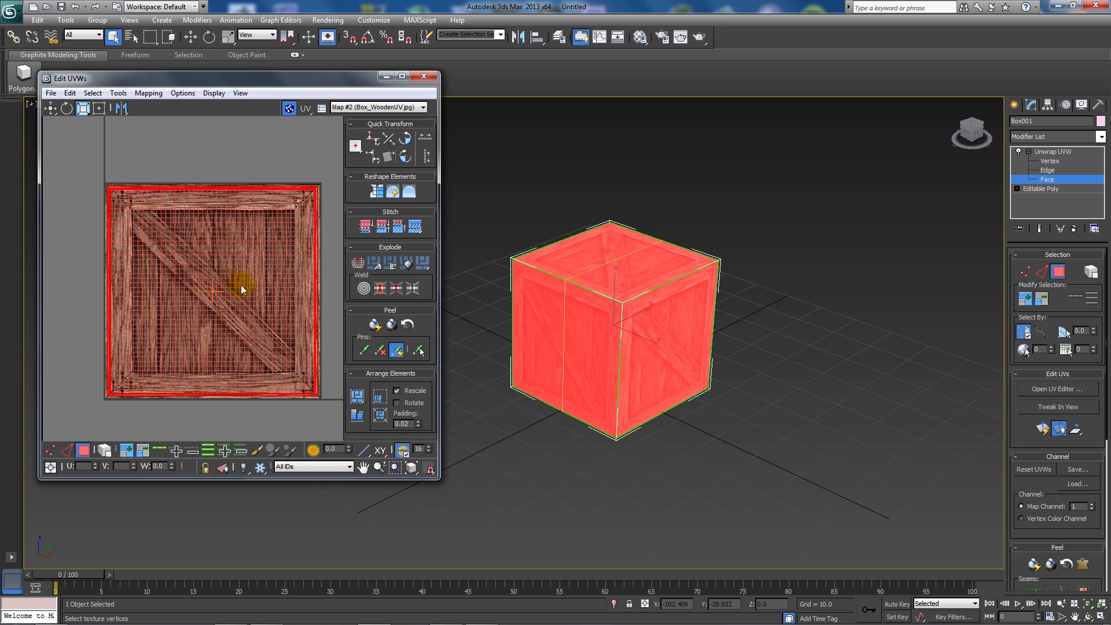
{"action": "left_click_drag", "start_coordinate": [230, 300], "coordinate": [255, 270]}
Step: Confirm each crate face shows one full wooden panel, clear the UV face selection, and close Edit UVWs
{"action": "left_click", "coordinate": [786, 382]}
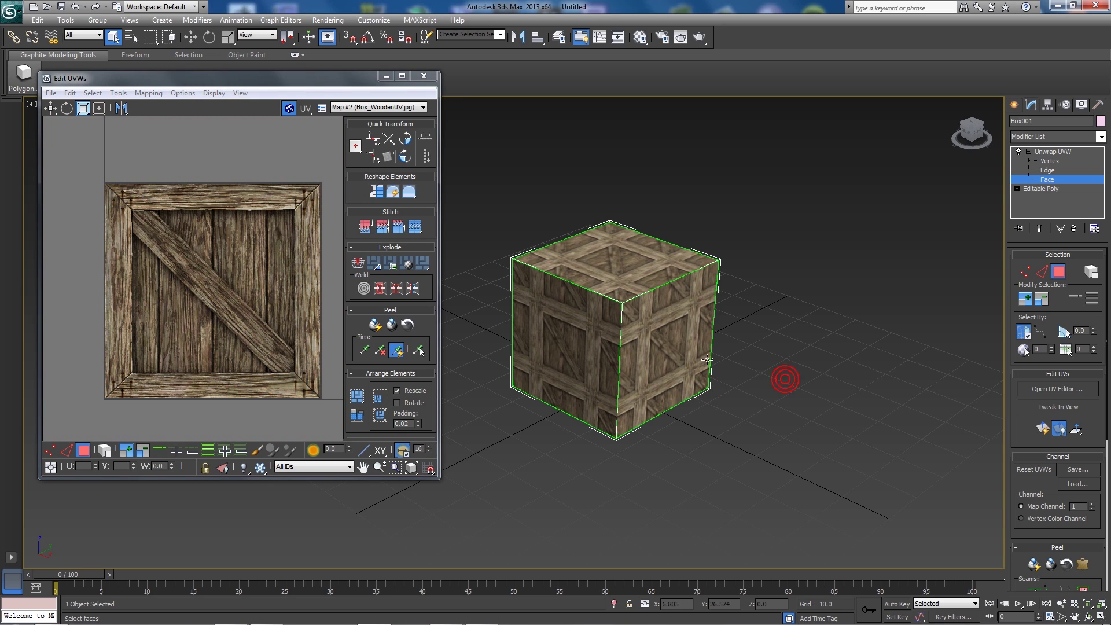
{"action": "left_click", "coordinate": [662, 334]}
{"action": "left_click", "coordinate": [302, 150]}
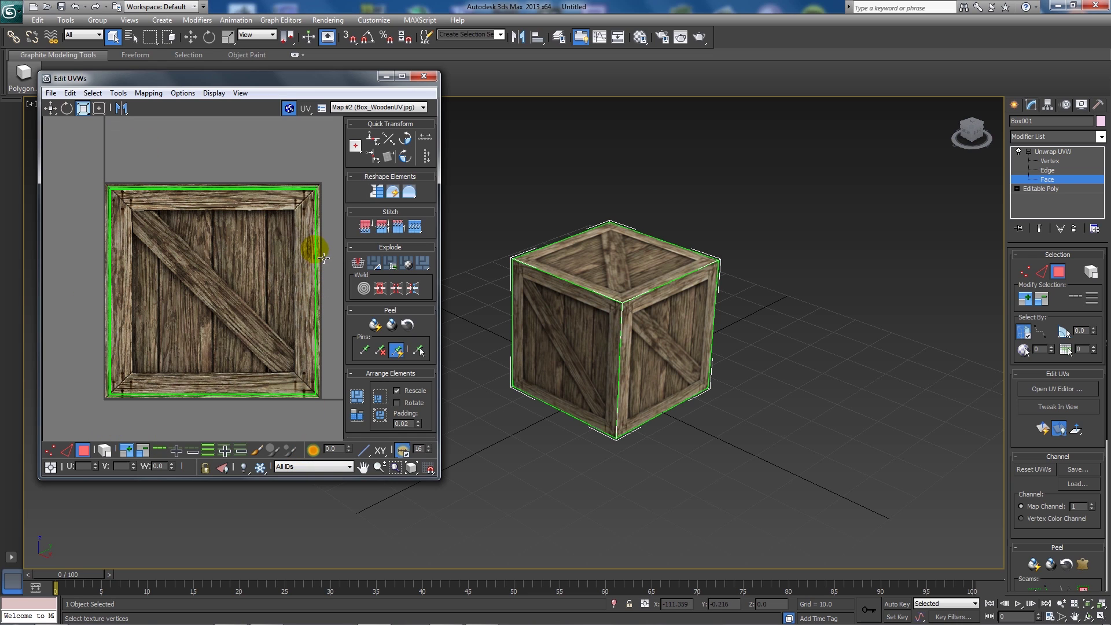
{"action": "left_click", "coordinate": [422, 76]}
Step: Reframe the finished crate in the Perspective view, switch to the Create panel, and deselect the crate
{"action": "scroll", "coordinate": [719, 283], "scroll_direction": "up", "scroll_amount": 4}
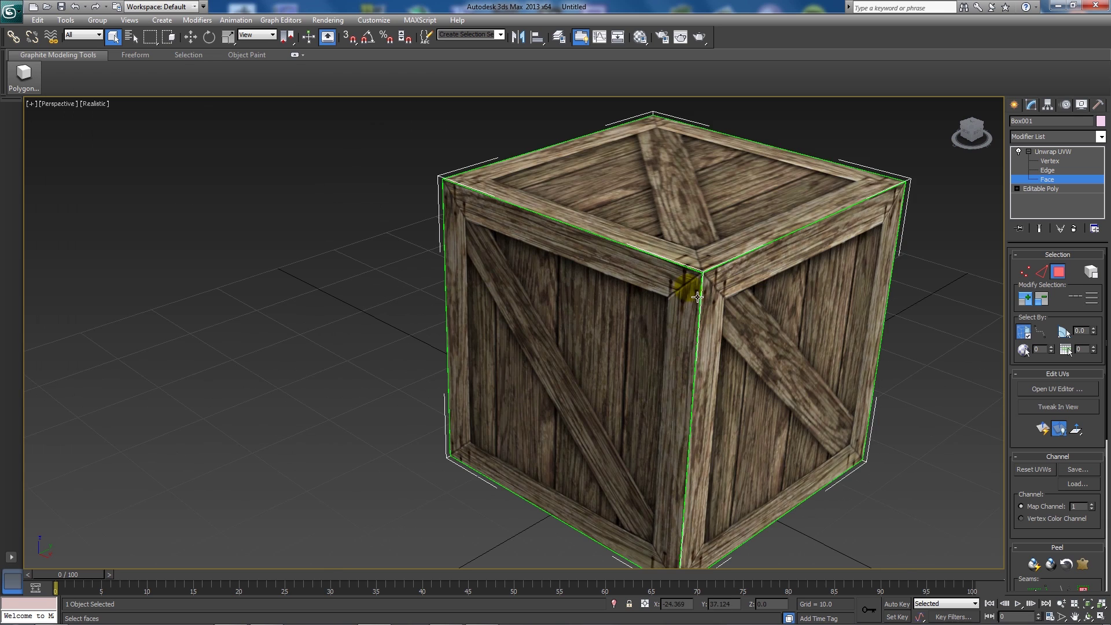
{"action": "scroll", "coordinate": [719, 283], "scroll_direction": "down", "scroll_amount": 2}
{"action": "middle_click_drag", "start_coordinate": [719, 283], "coordinate": [570, 285]}
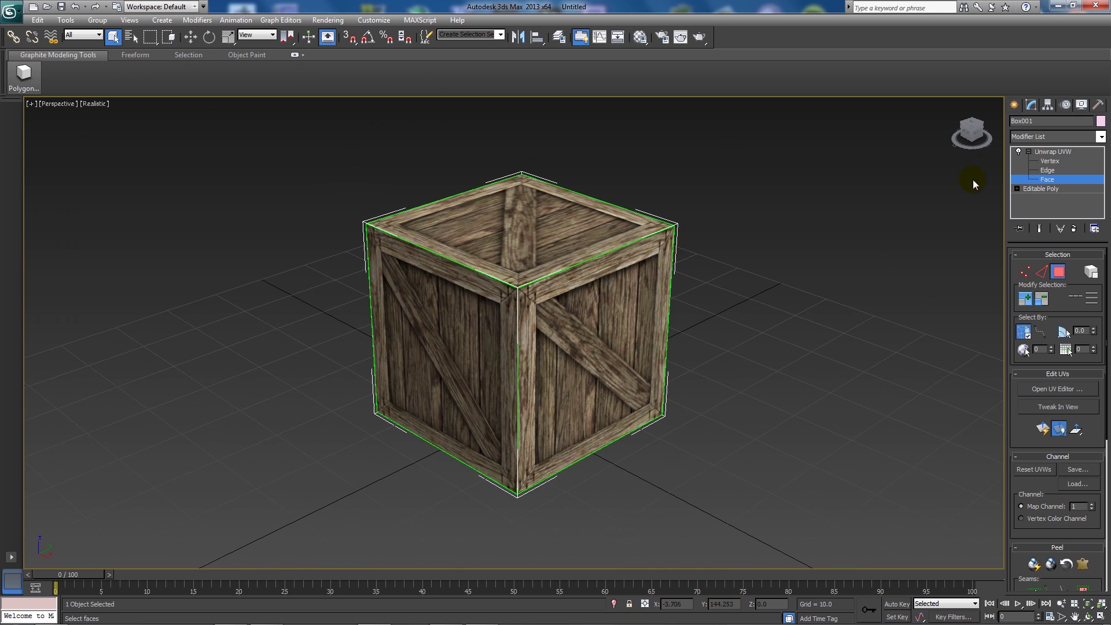
{"action": "left_click", "coordinate": [1014, 105]}
{"action": "left_click", "coordinate": [735, 334]}
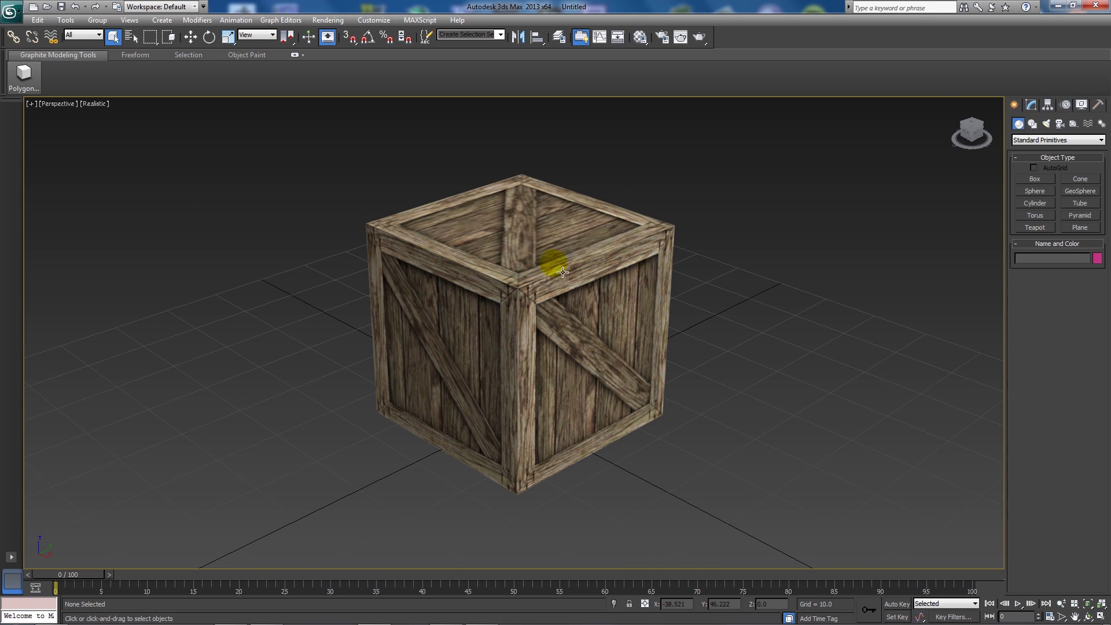